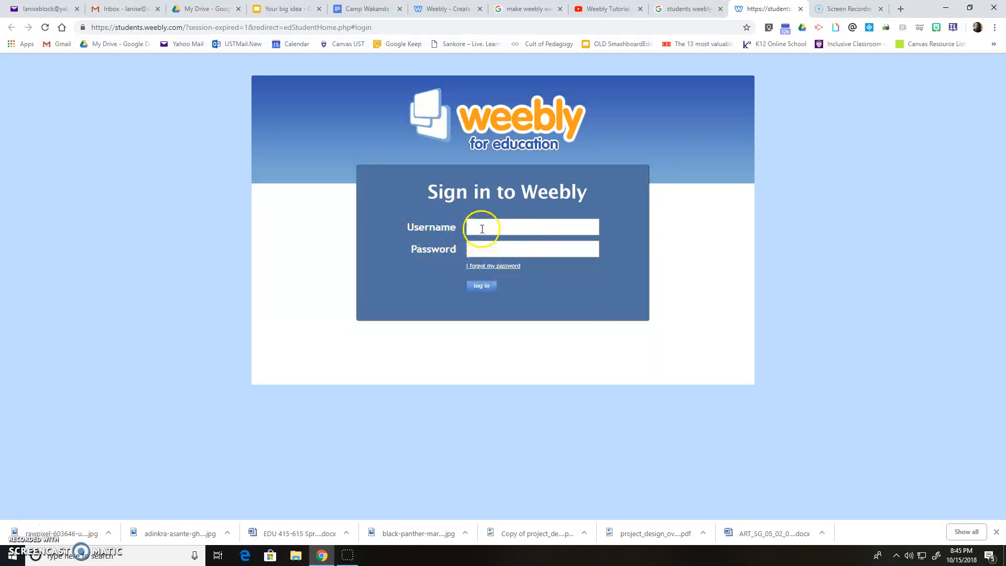
- Sign in to Weebly for Education with the pasted student username and the account password
left_click(483, 227)
right_click(481, 227)
left_click(512, 307)
left_click(495, 249)
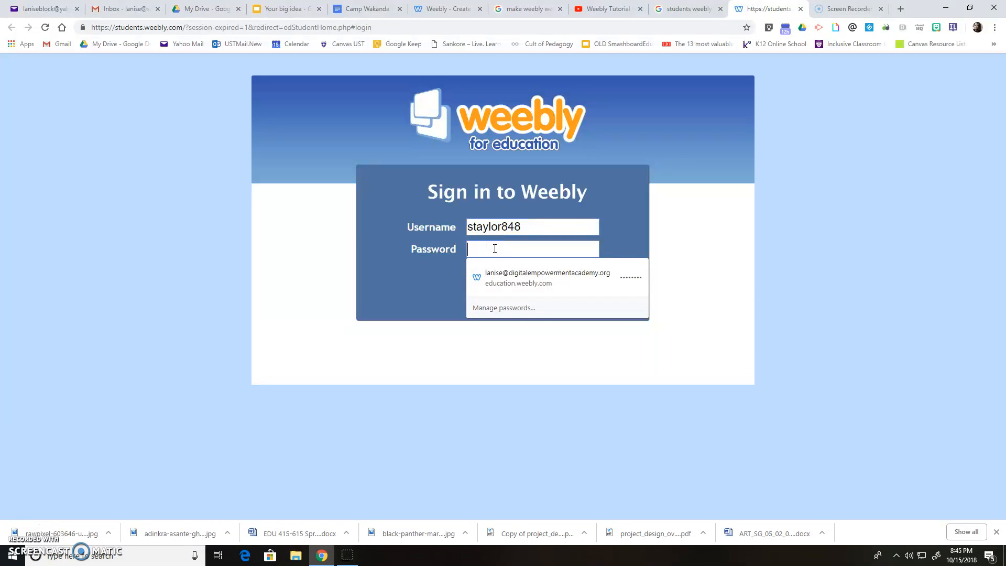
type("•")
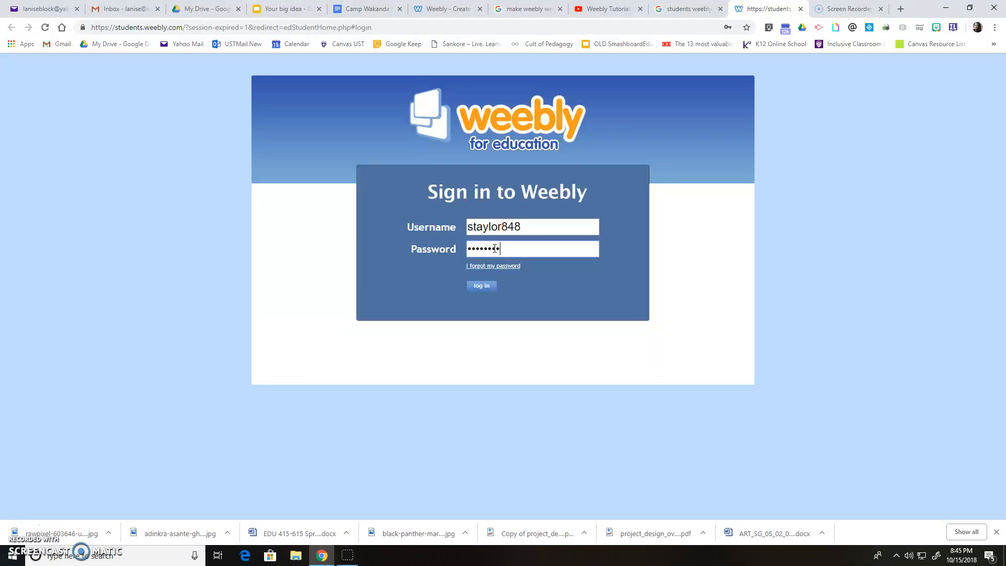
left_click(482, 286)
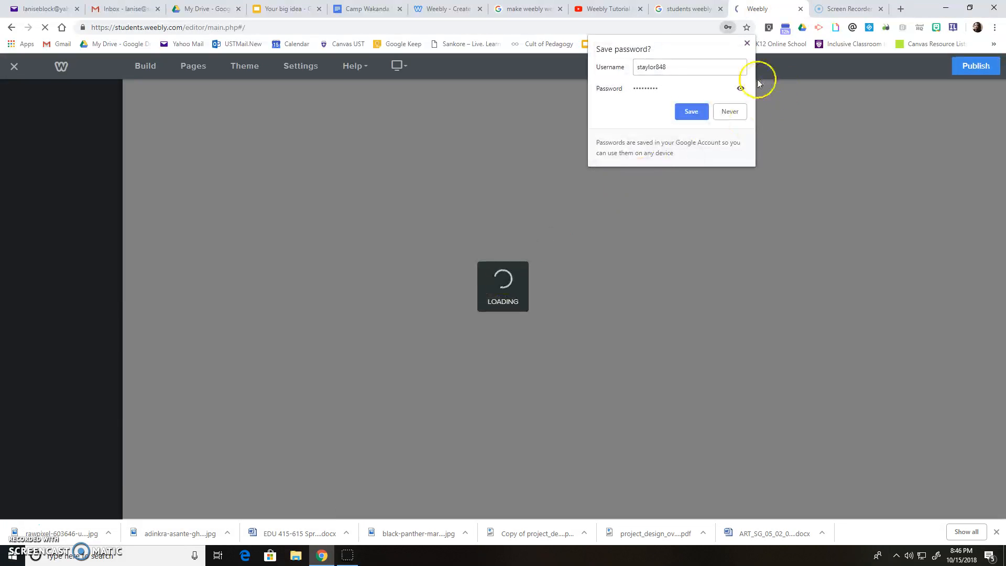
- Claim the free subdomain power2thepeople2018.weebly.com as the site address
left_click(747, 43)
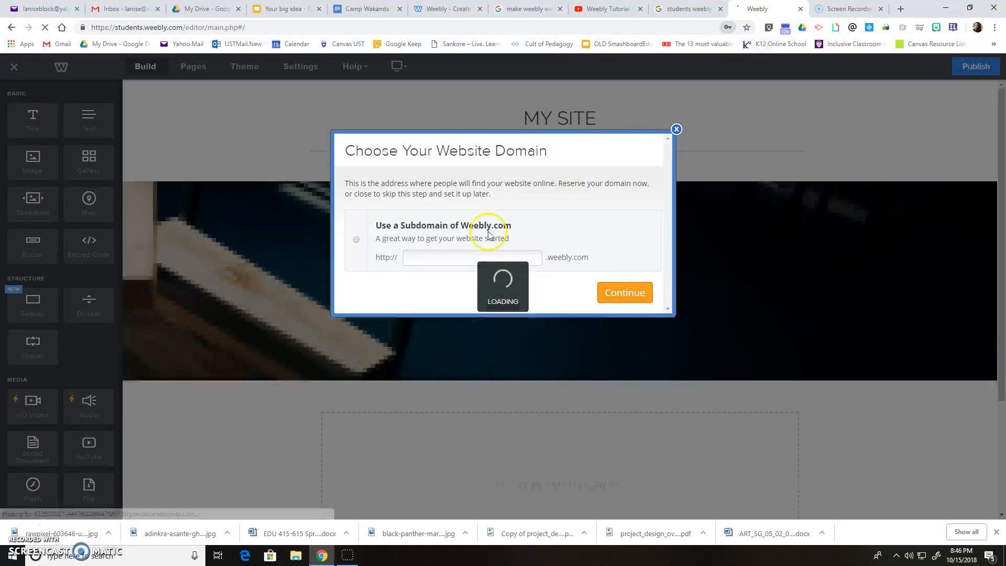
left_click(449, 261)
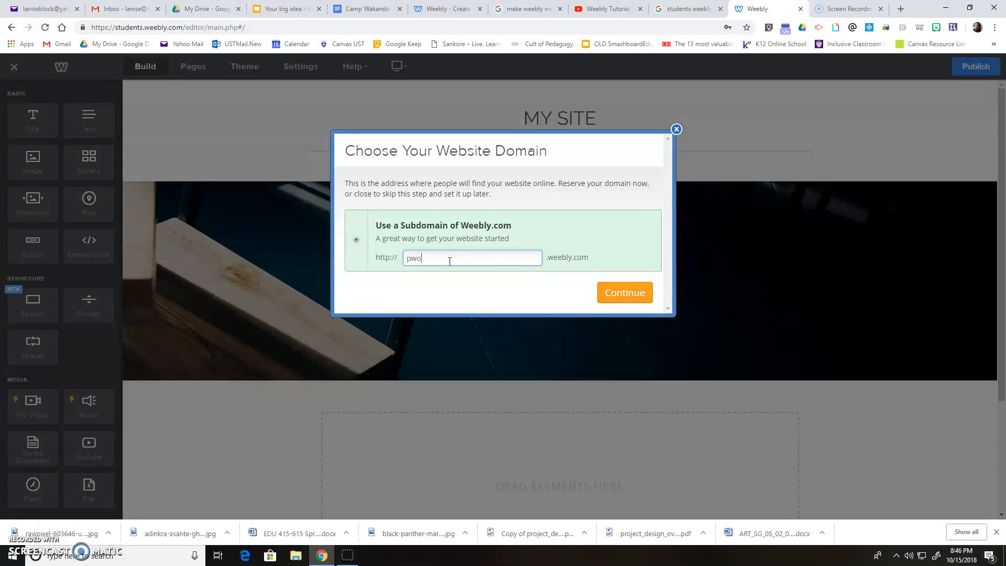
key("BackSpace")
type("ower")
type("2this")
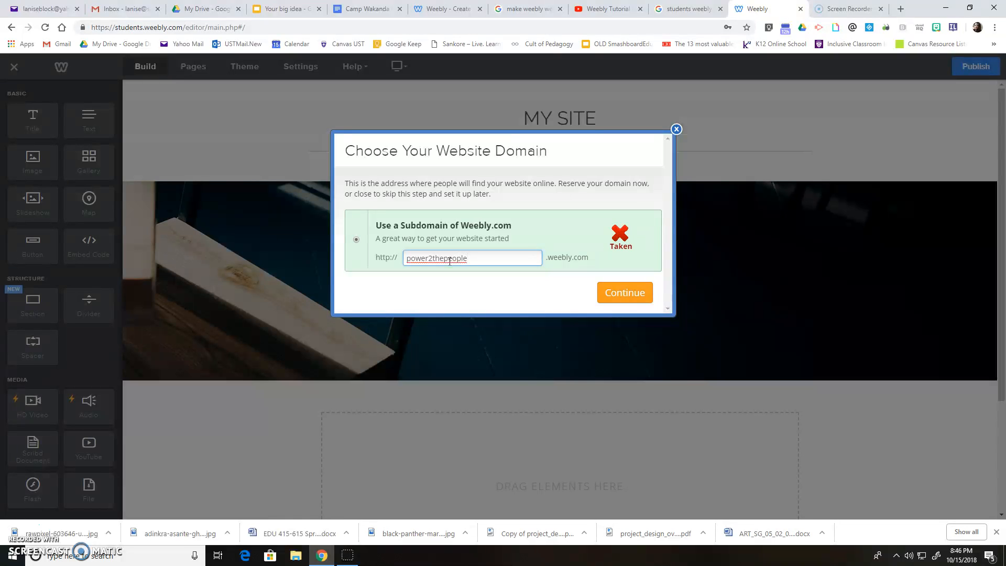
type("2018")
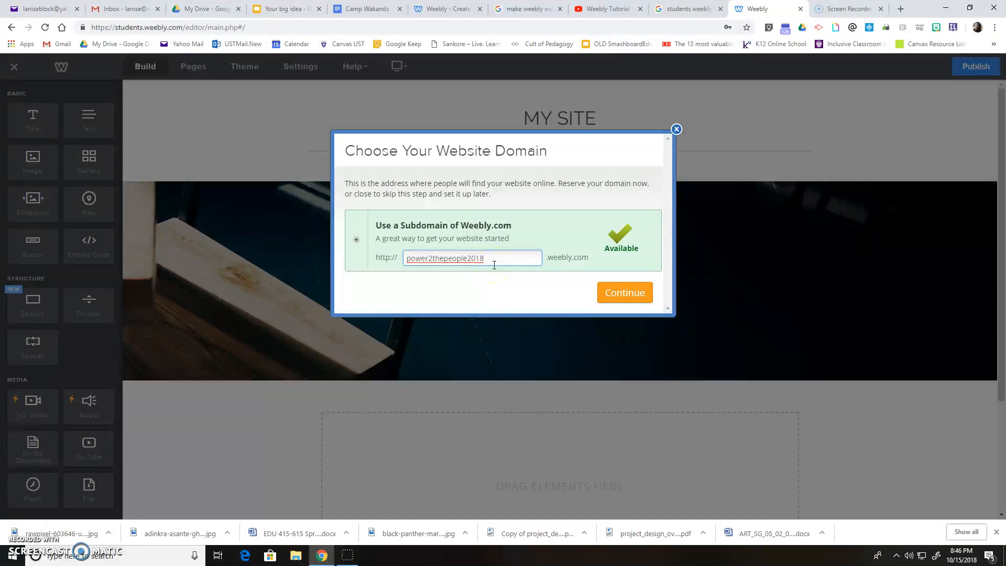
left_click(625, 295)
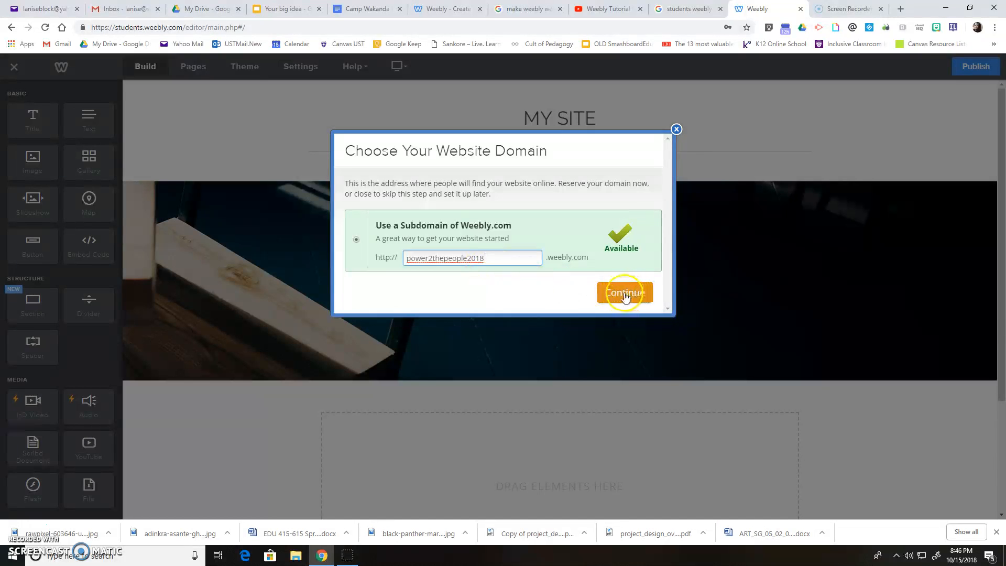
left_click(624, 296)
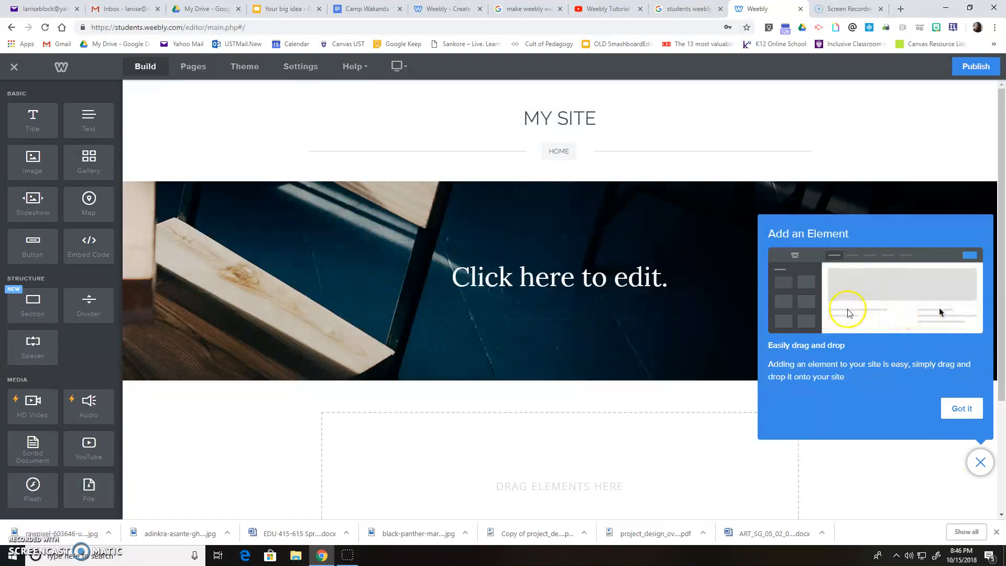
- Close the 'Add an Element' tip so the MY SITE page is clear
left_click(980, 463)
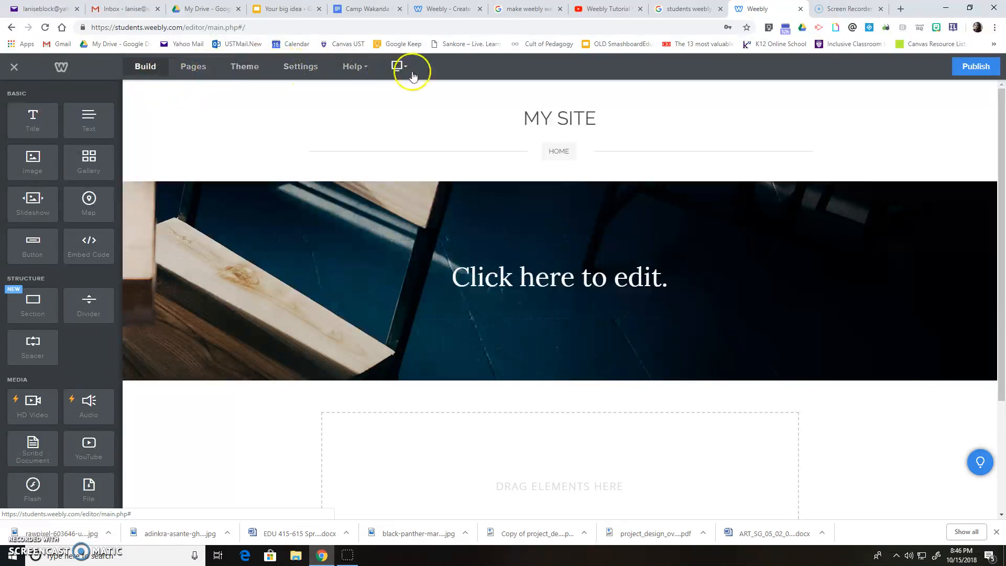
left_click(142, 71)
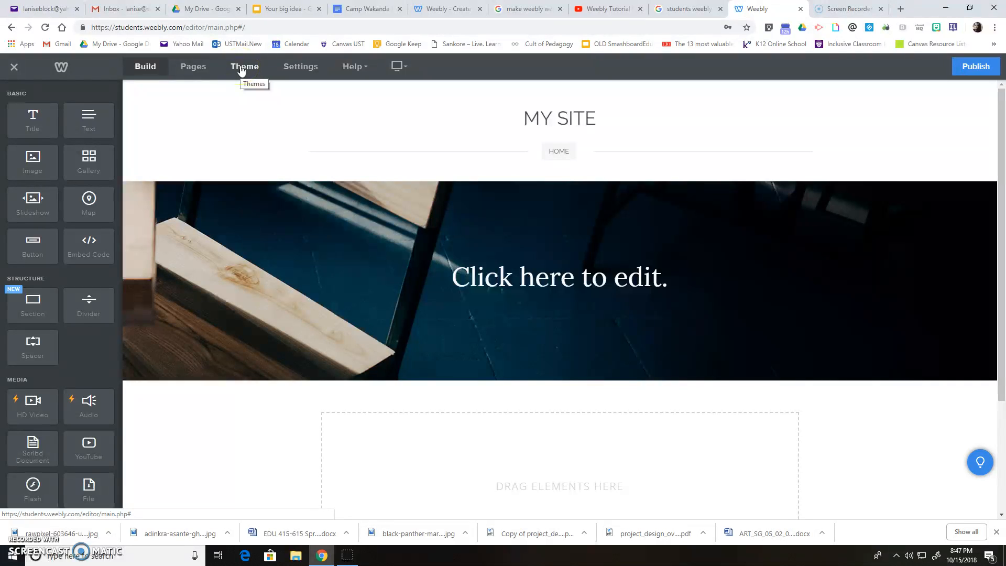
- Switch the theme colour to green and browse the Personal theme gallery
left_click(241, 70)
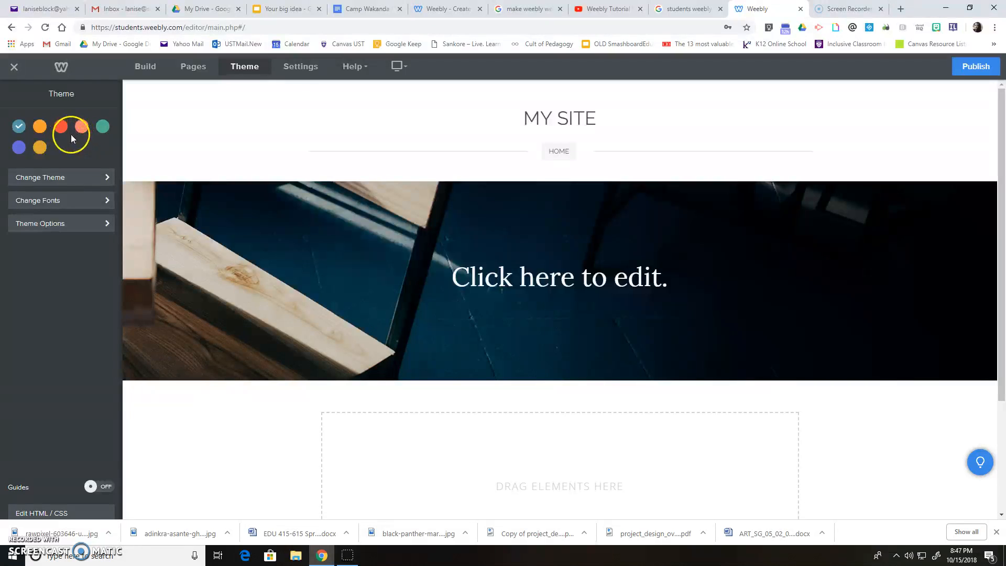
left_click(102, 126)
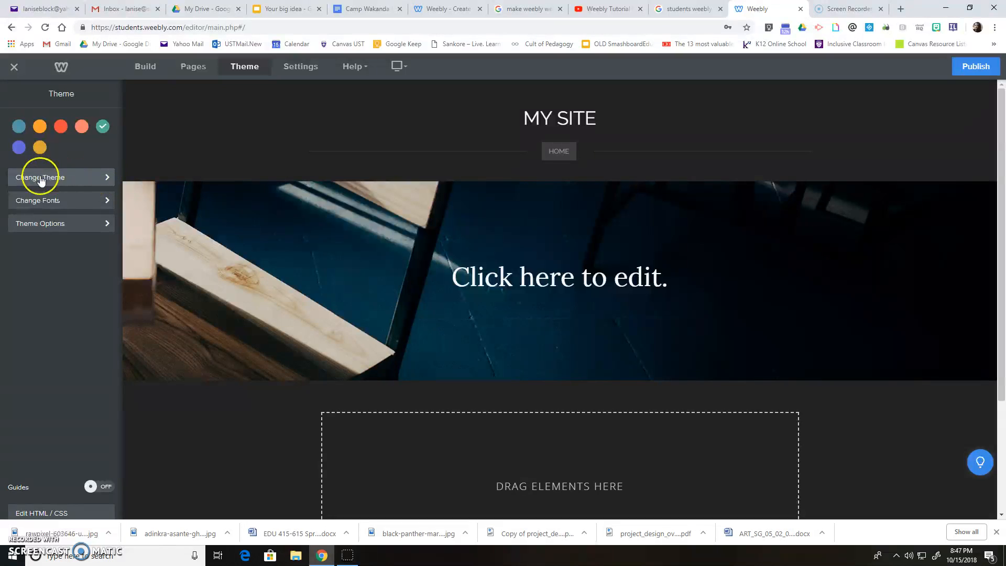
left_click(92, 177)
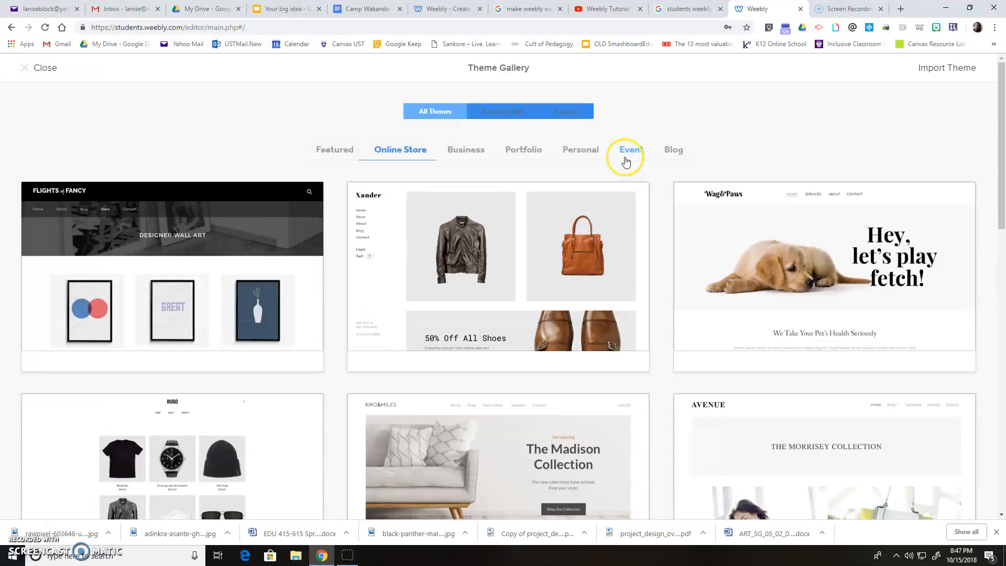
left_click(579, 154)
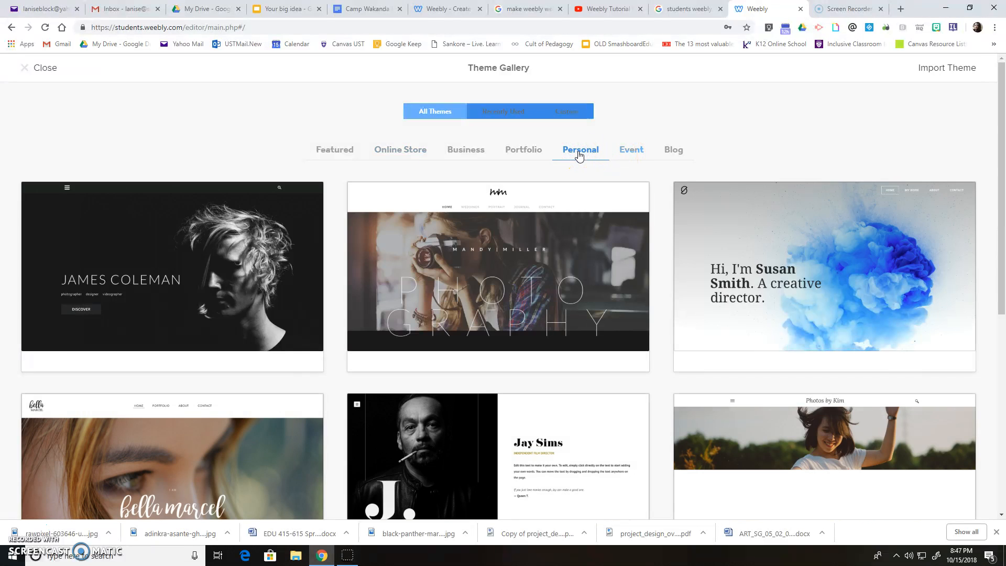
scroll(539, 292, "down", 6)
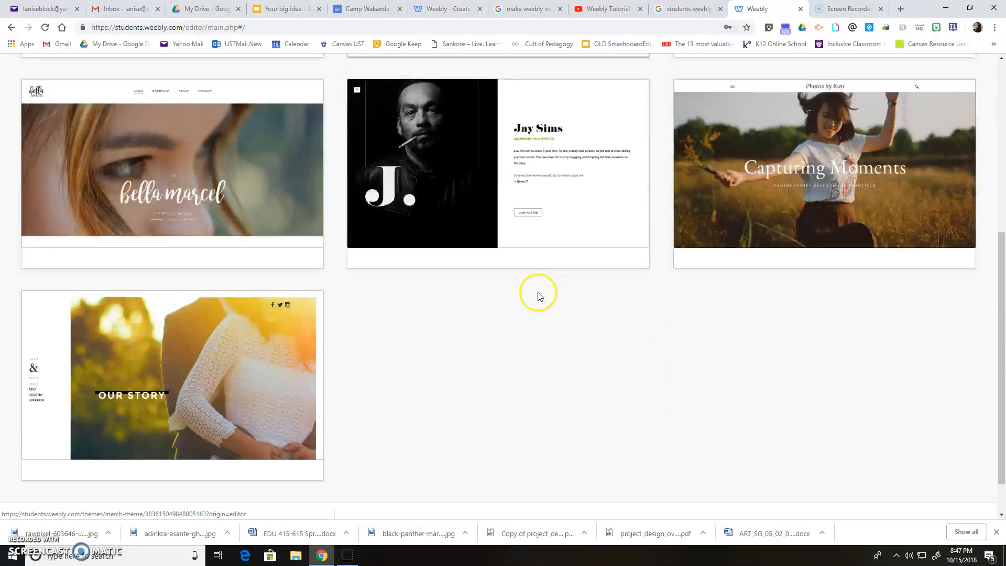
scroll(538, 294, "down", 1)
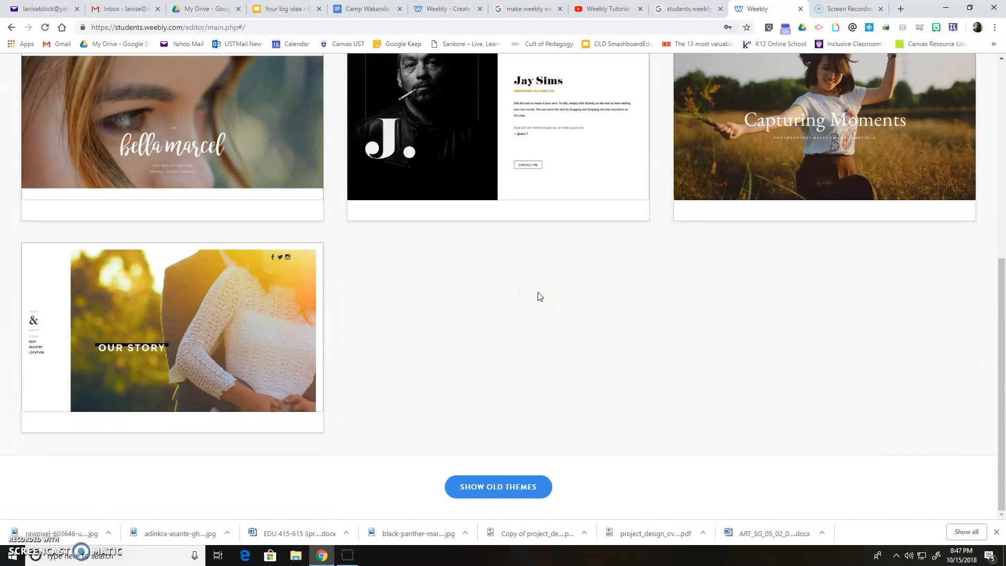
- Preview the Jay Sims - Oasis theme, then apply Photos by Kim - Paper instead
left_click(501, 491)
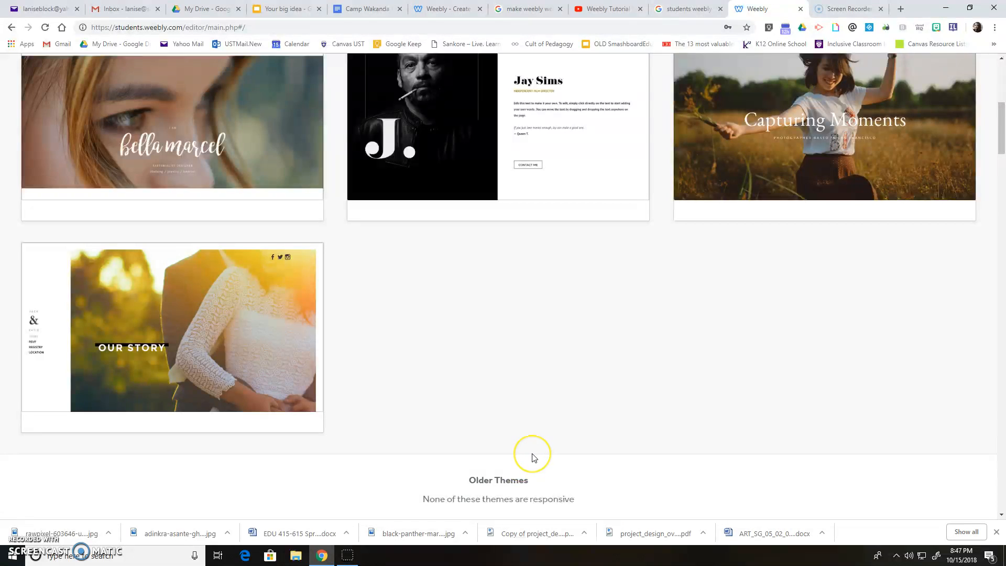
scroll(527, 464, "up", 4)
scroll(533, 457, "up", 3)
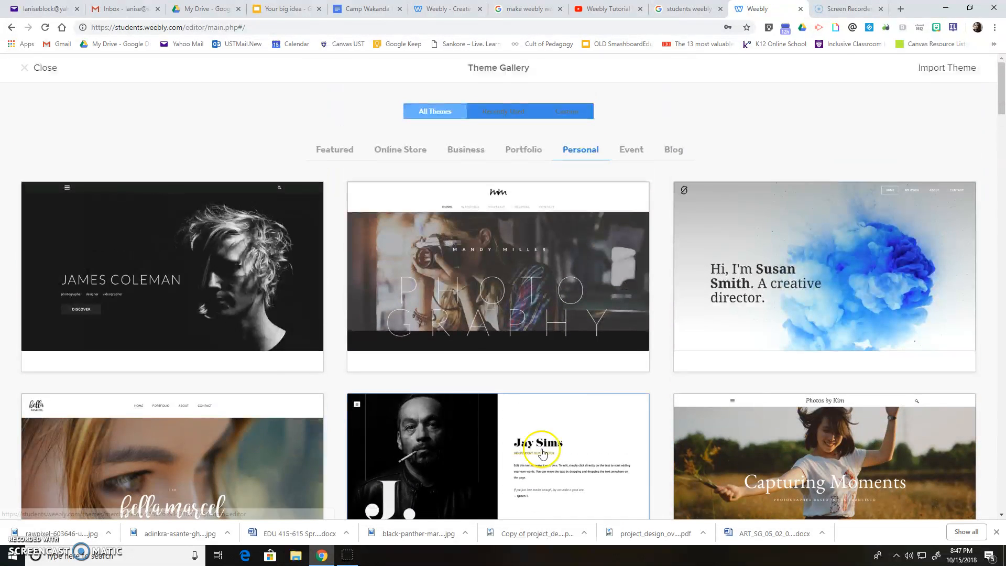
scroll(531, 447, "down", 2)
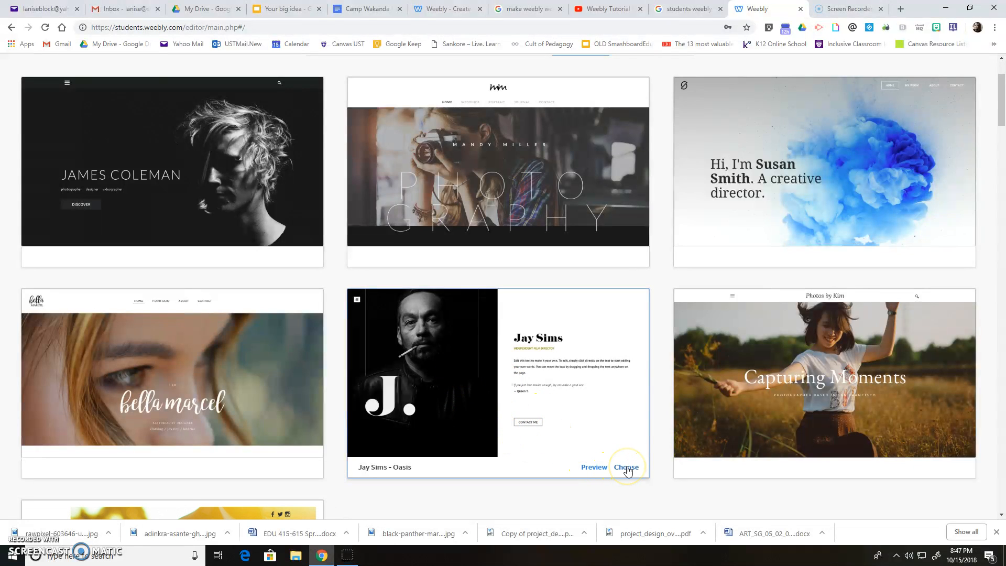
left_click(597, 468)
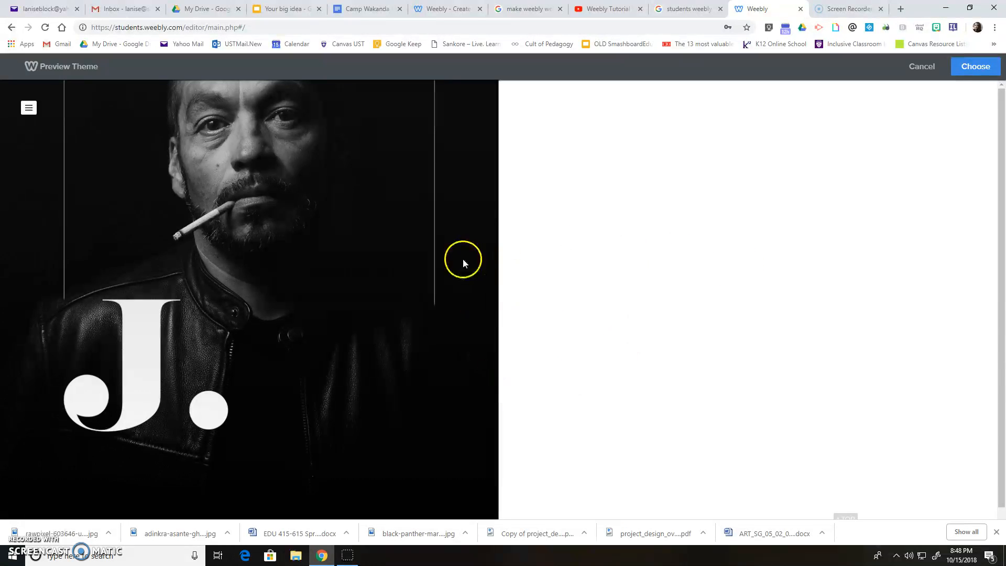
left_click(917, 66)
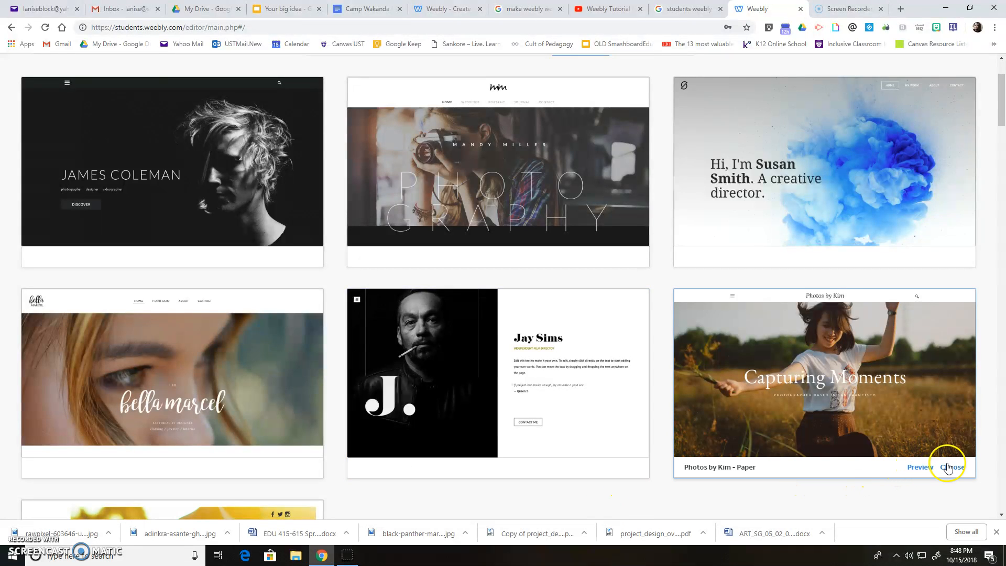
left_click(953, 468)
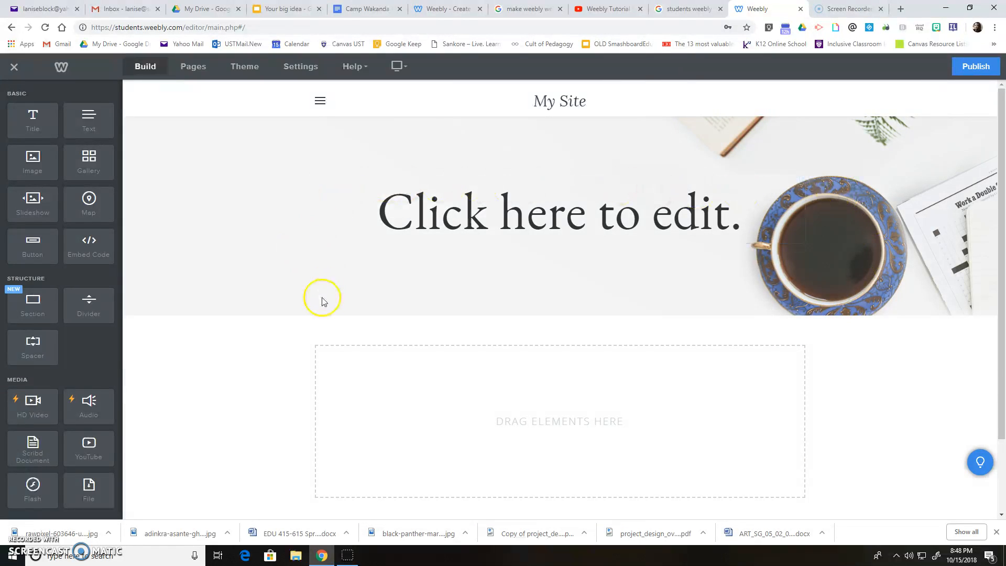
- Replace the 'Click here to edit.' header title with 'Power 2 The People'
left_click(479, 215)
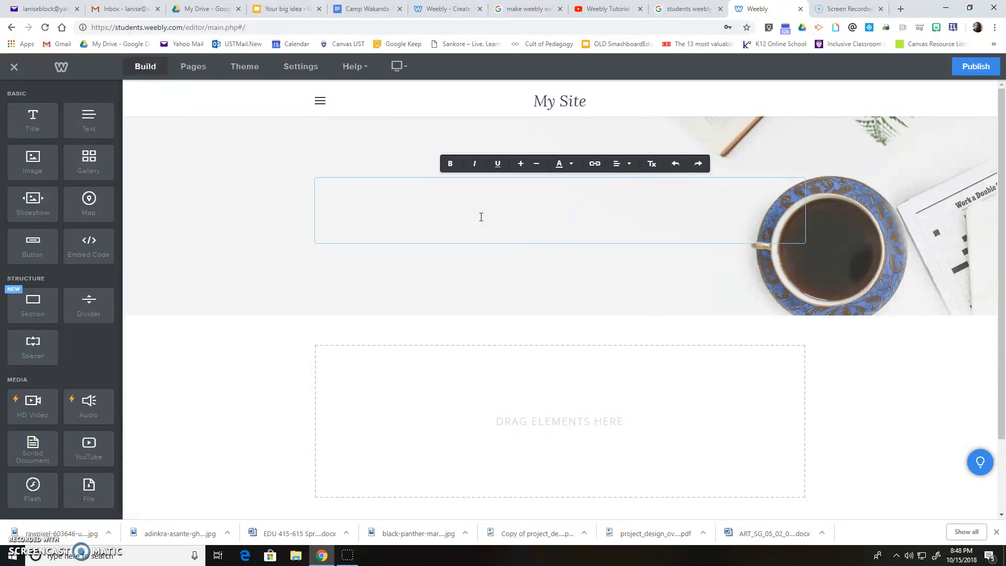
type("Pwe")
key("BackSpace")
key("BackSpace")
type("op")
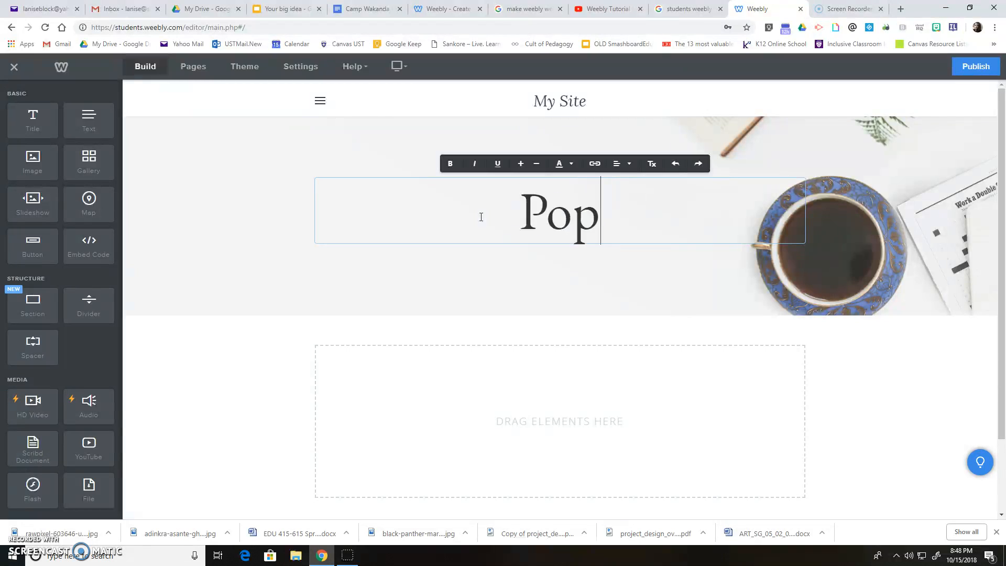
key("BackSpace")
type("wer ")
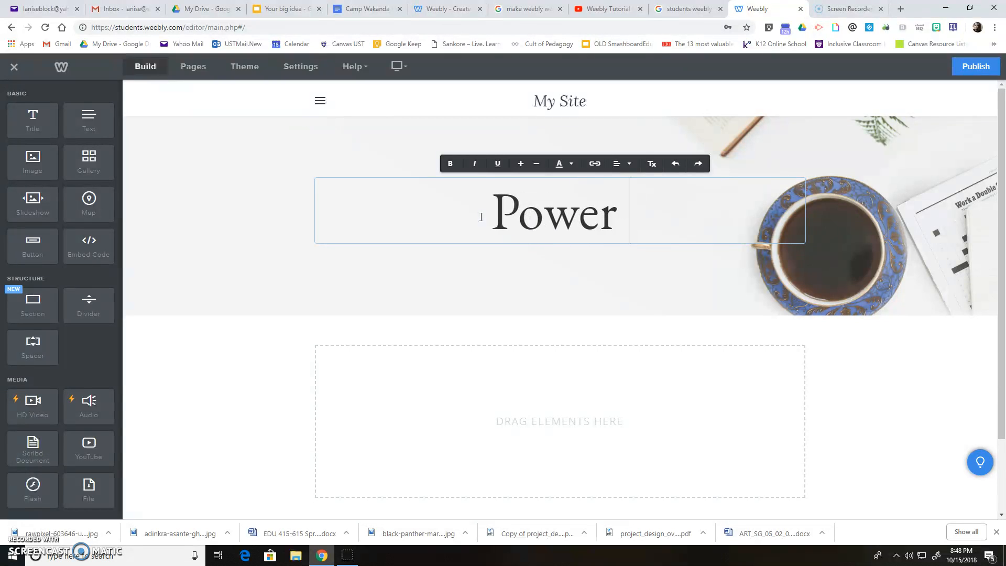
type("2 The P")
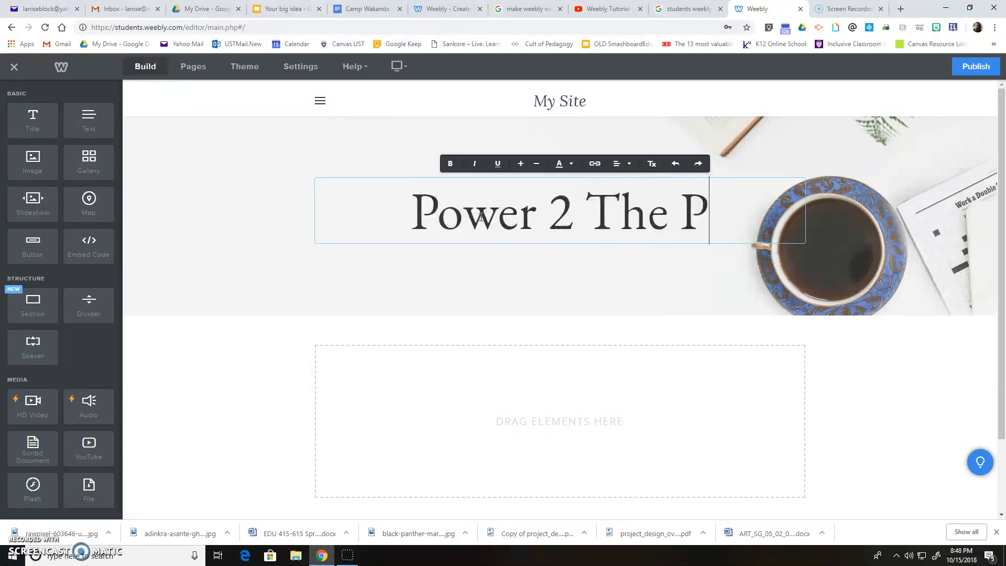
type("eople")
left_click(427, 294)
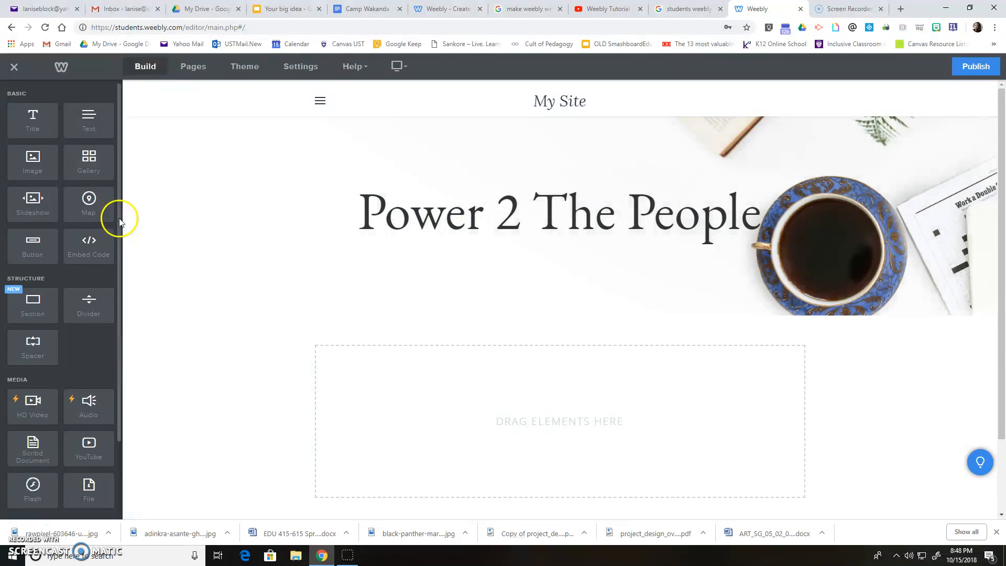
- Pick the yoga sunset silhouette photo from the background gallery as the header image
mouse_move(467, 279)
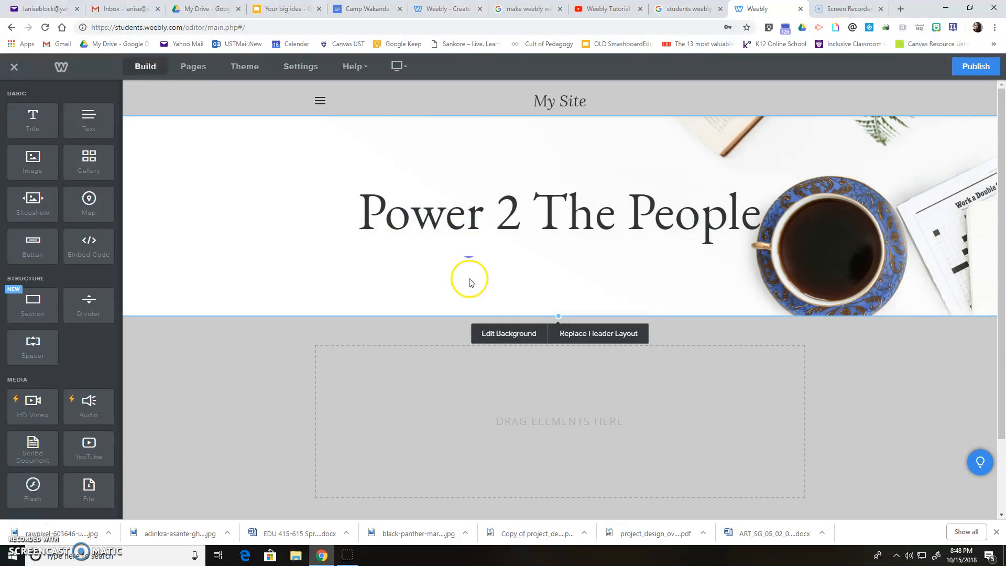
left_click(513, 338)
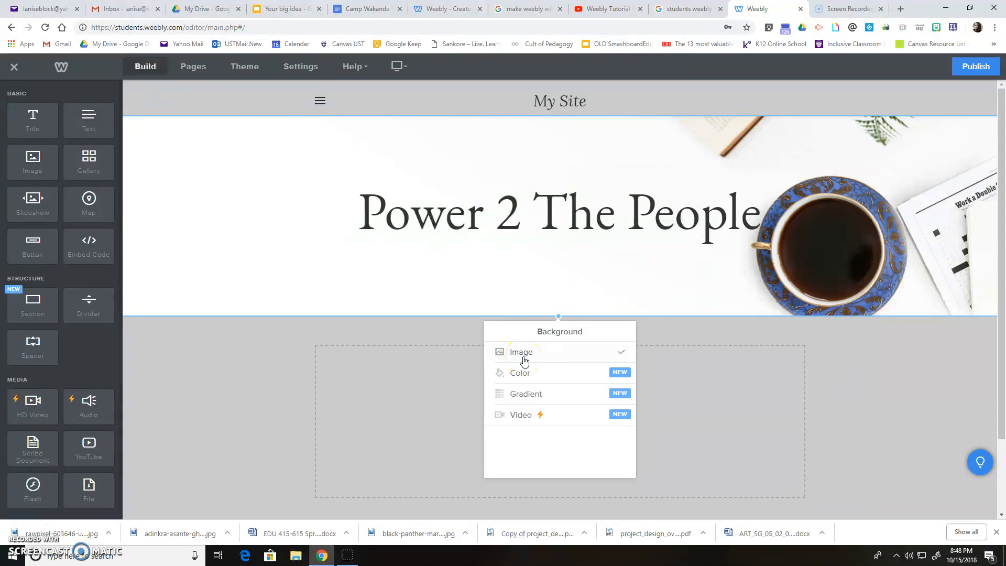
left_click(521, 353)
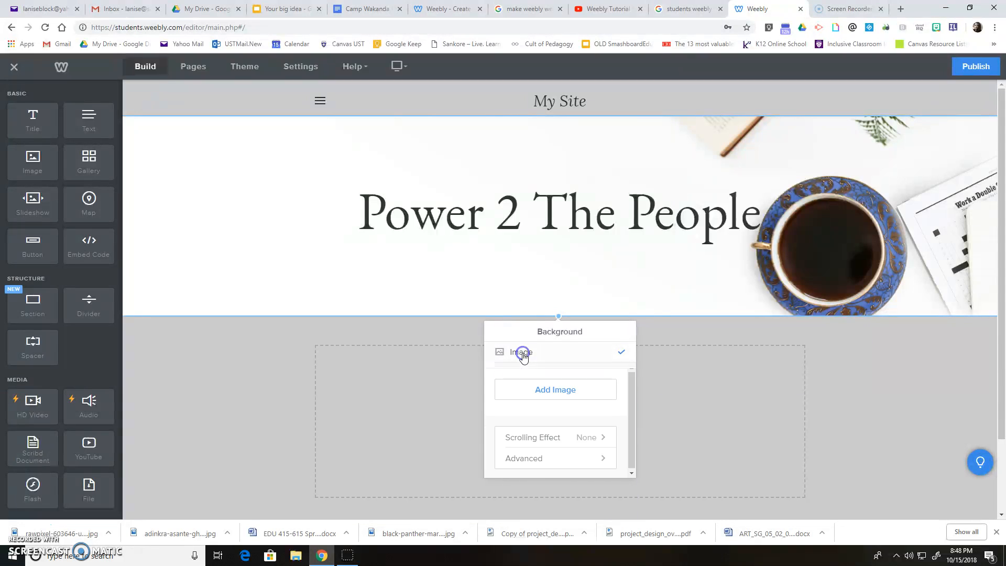
left_click(562, 391)
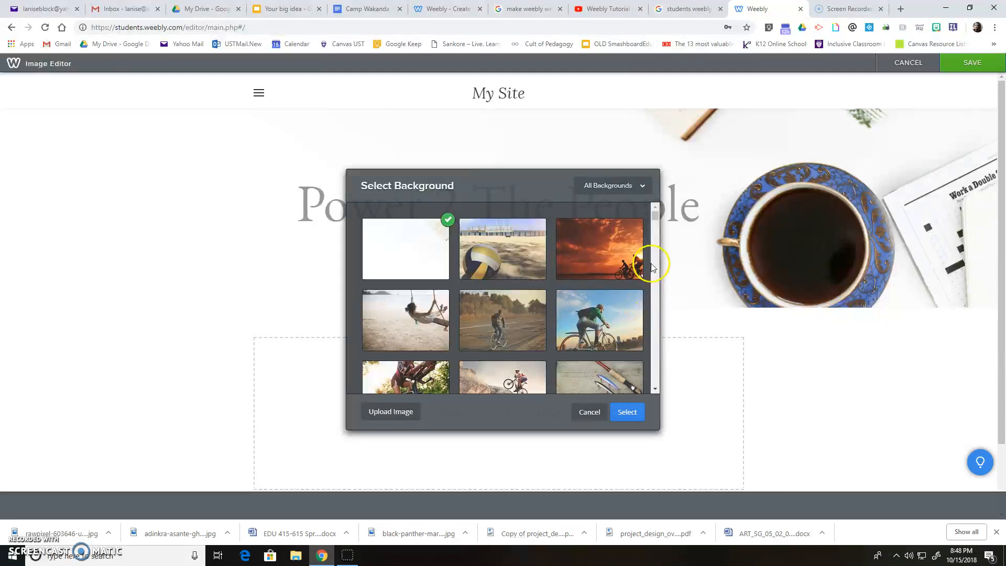
left_click_drag(655, 219, 655, 239)
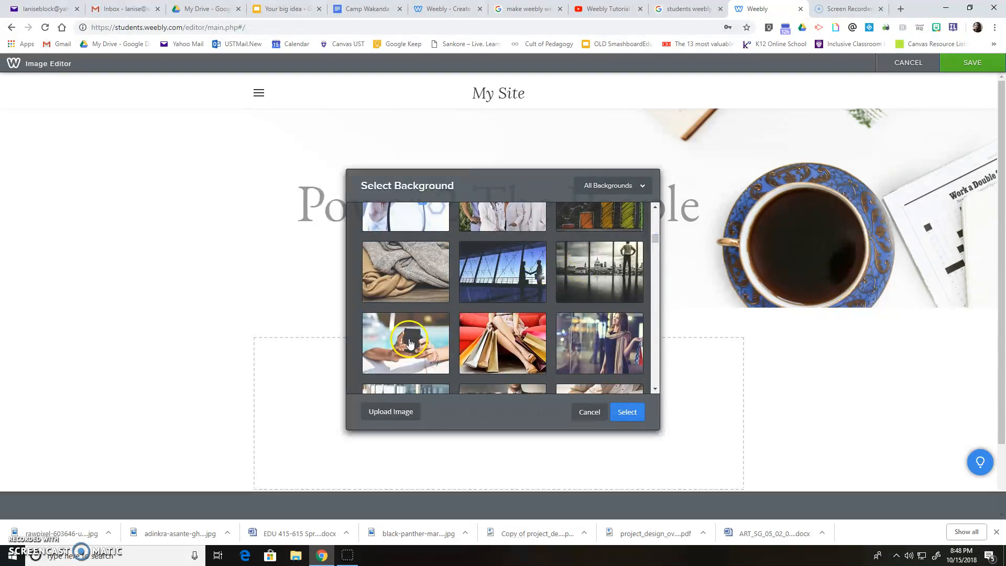
left_click_drag(655, 226, 656, 230)
left_click(407, 294)
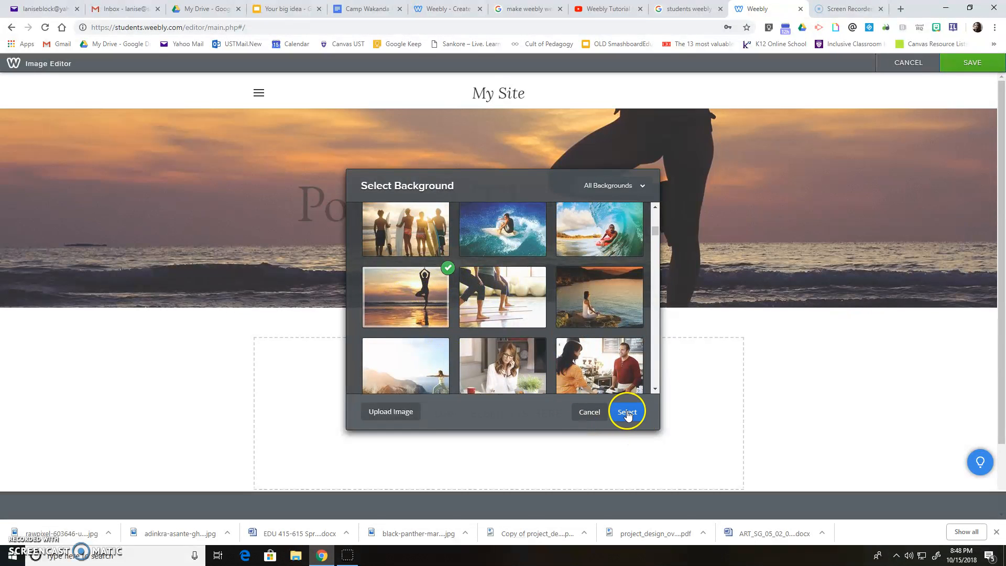
left_click(627, 412)
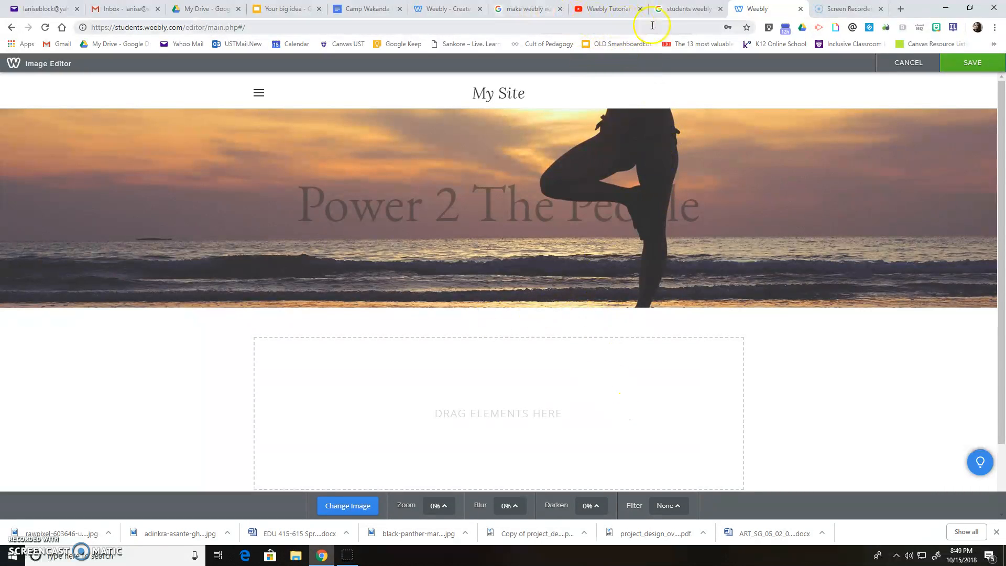
- Search Google Images for 'power' and save the POWER logo to the Desktop as Power-tv-logo
left_click(900, 9)
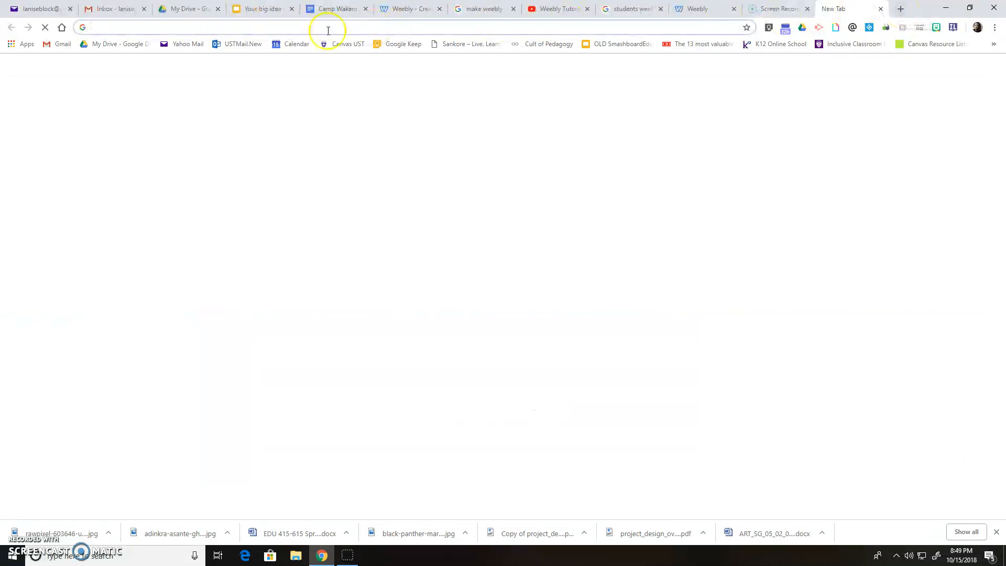
left_click(426, 209)
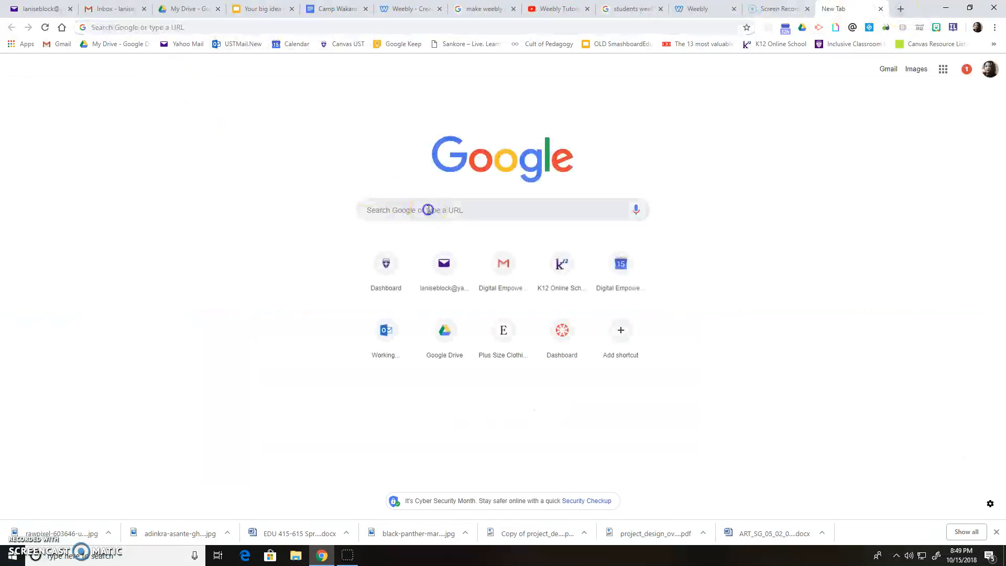
type("power")
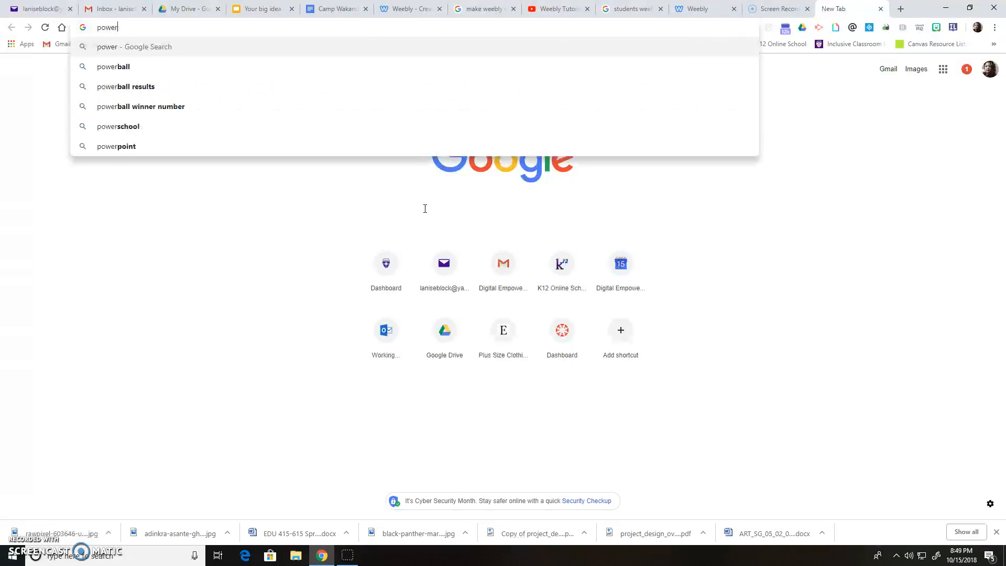
key("Return")
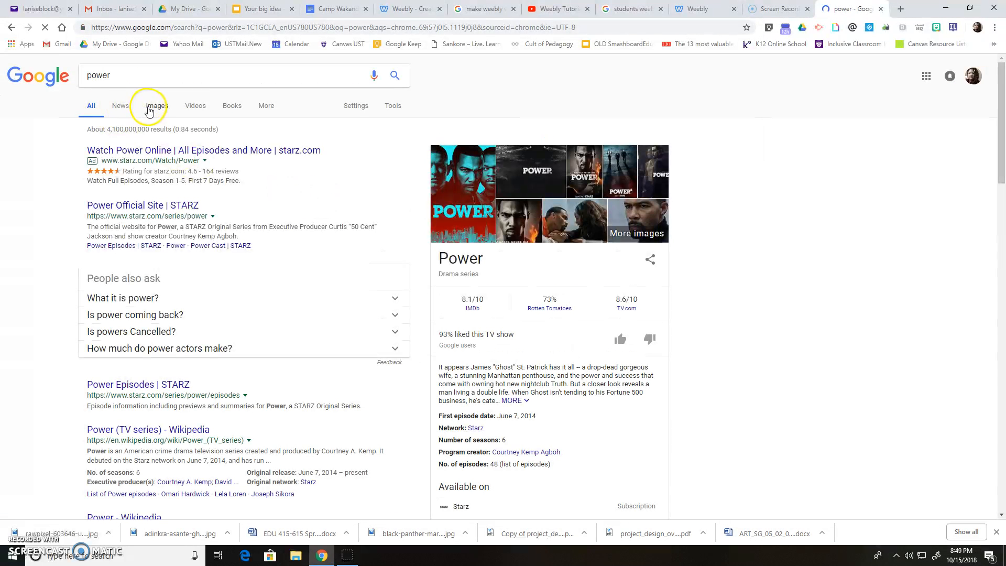
left_click(154, 105)
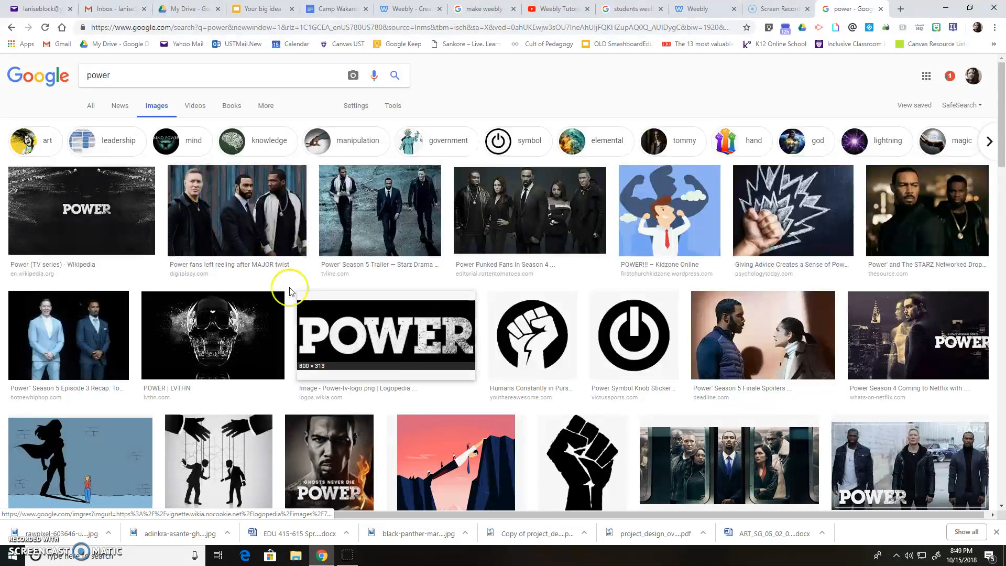
left_click(403, 334)
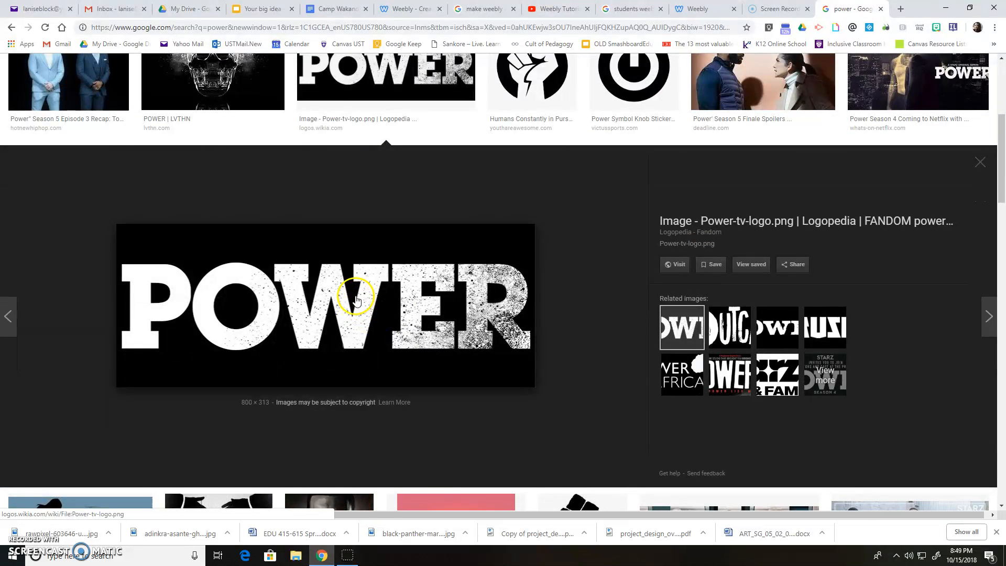
right_click(356, 300)
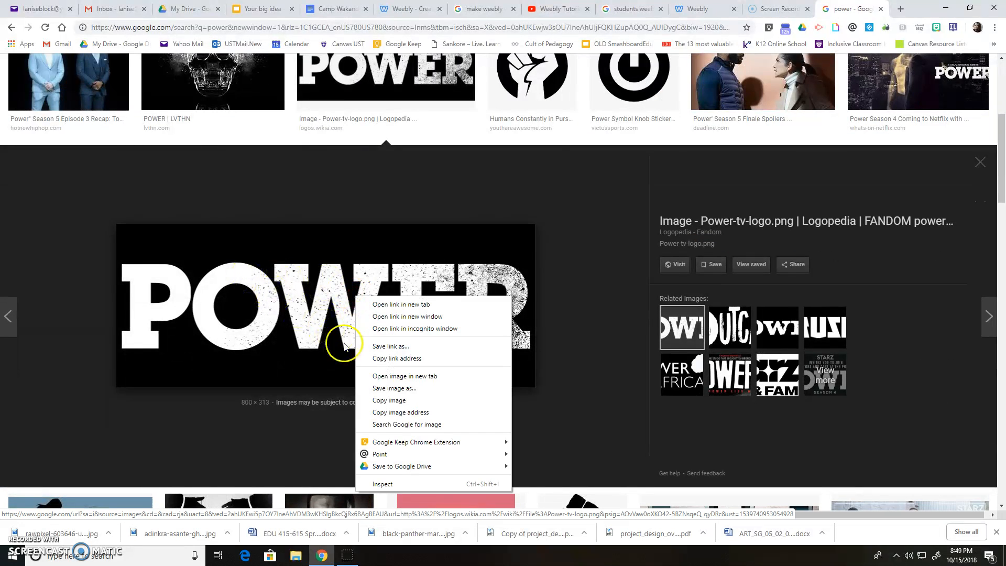
left_click(399, 391)
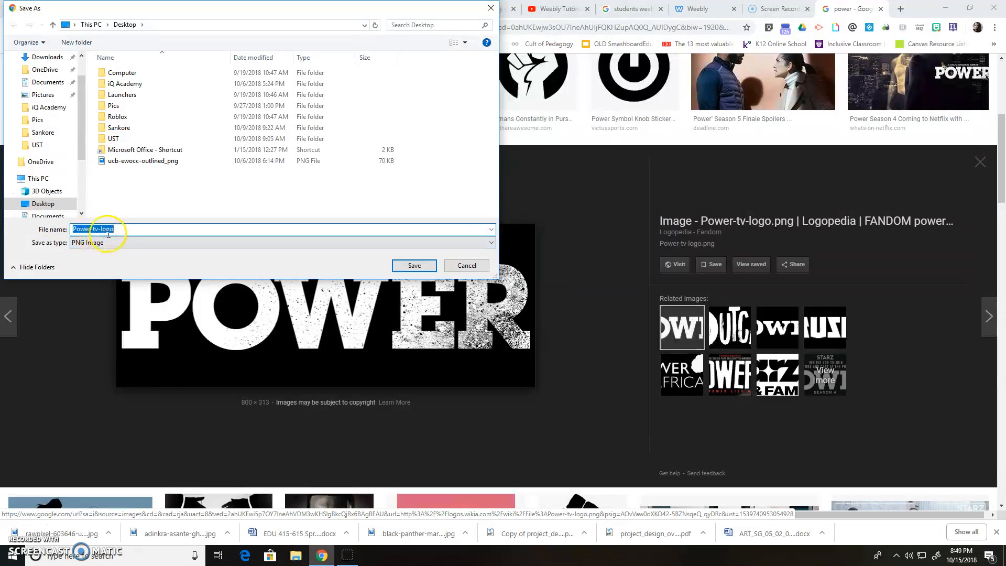
left_click(415, 265)
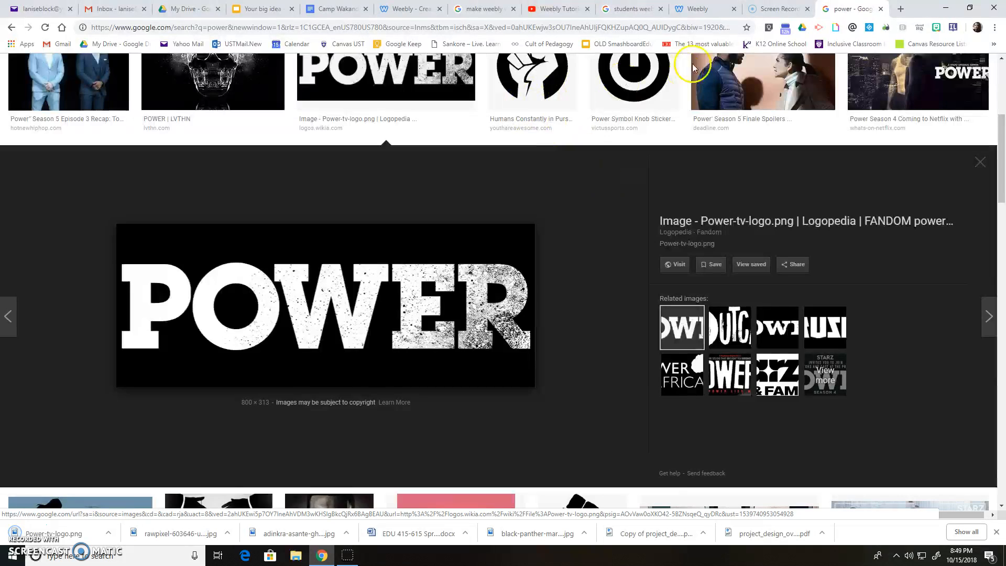
- Discard the yoga background and upload Power-tv-logo from the Desktop as the header background
left_click(705, 9)
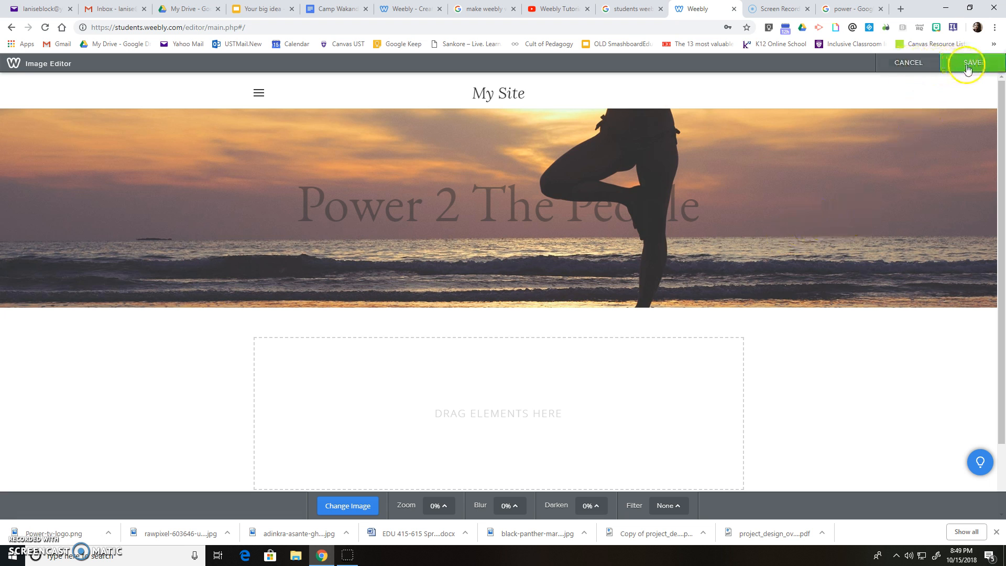
left_click(904, 63)
left_click(563, 283)
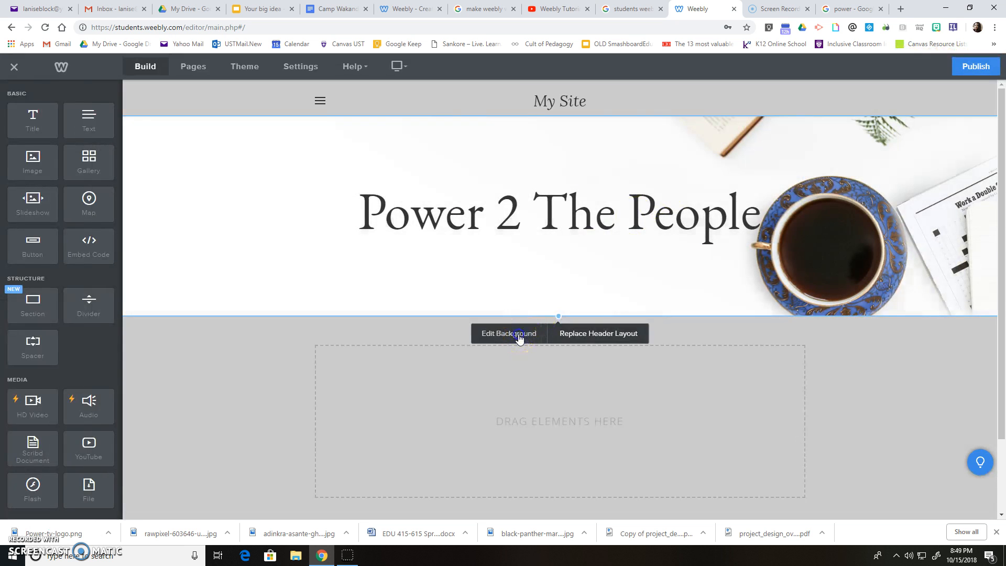
left_click(520, 338)
left_click(528, 356)
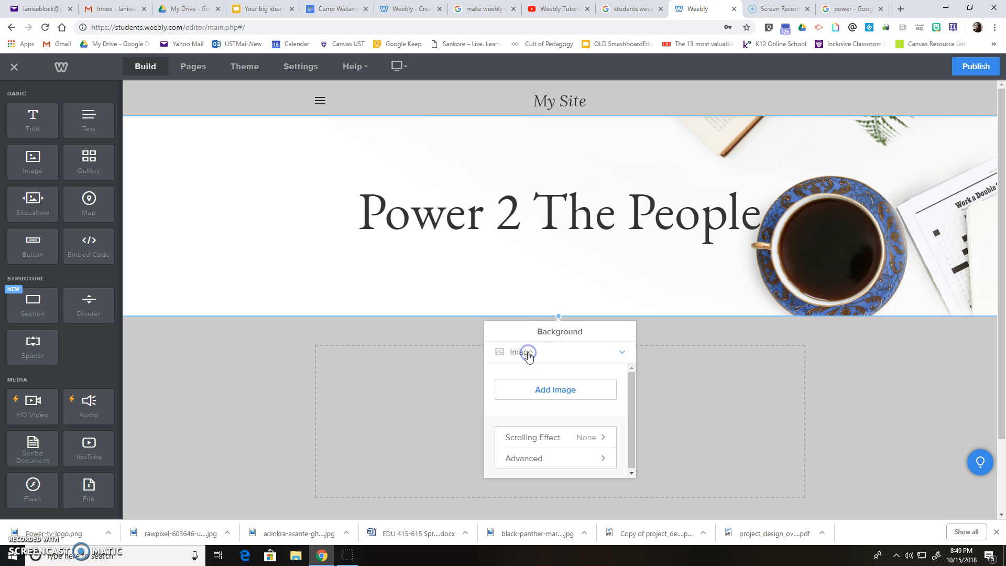
left_click(552, 390)
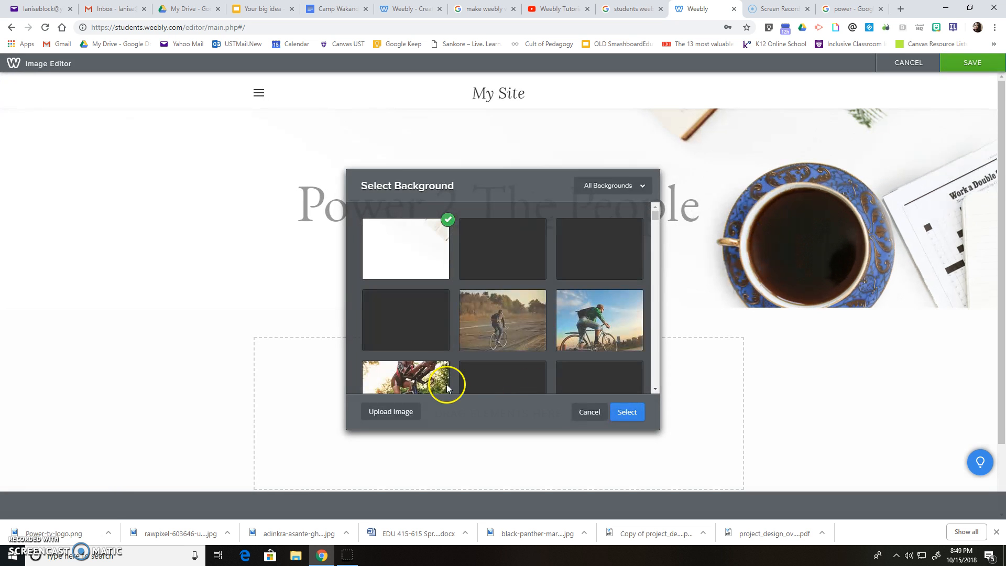
left_click(396, 411)
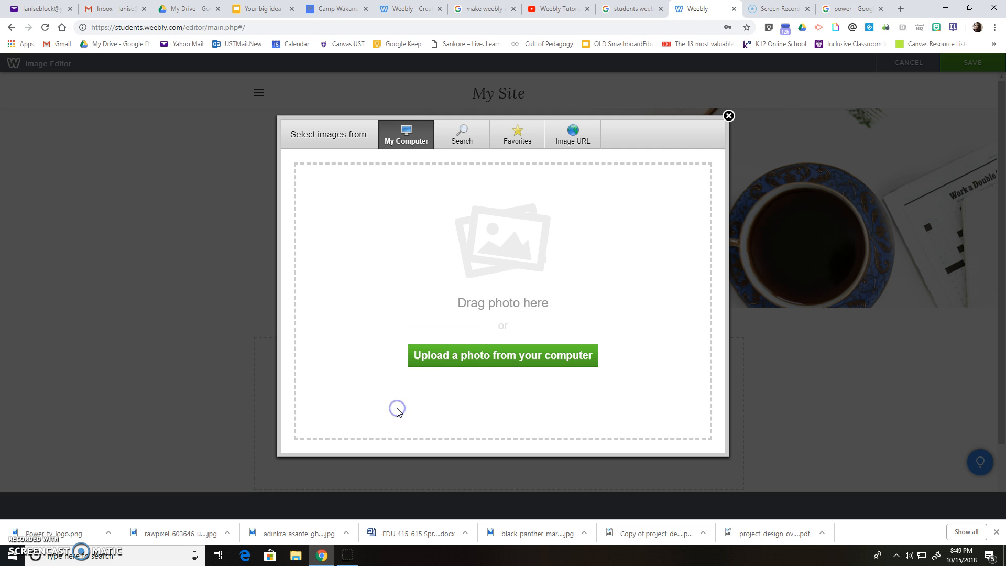
left_click(464, 356)
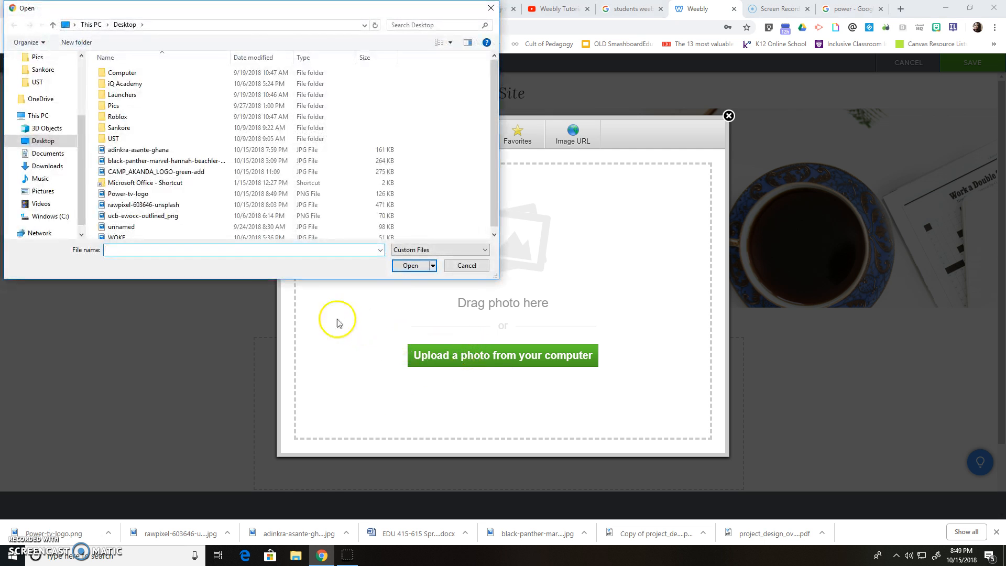
left_click(115, 195)
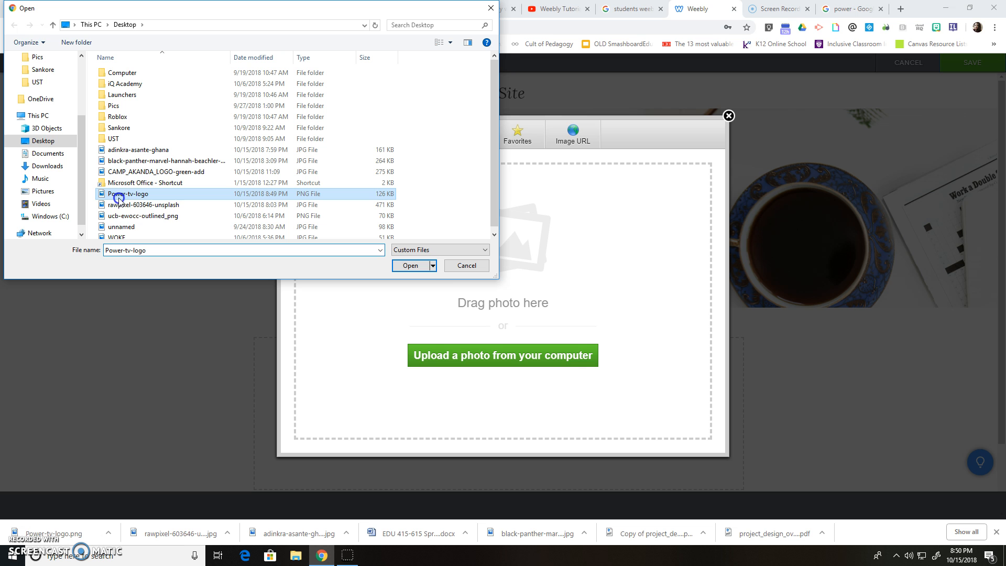
left_click(410, 266)
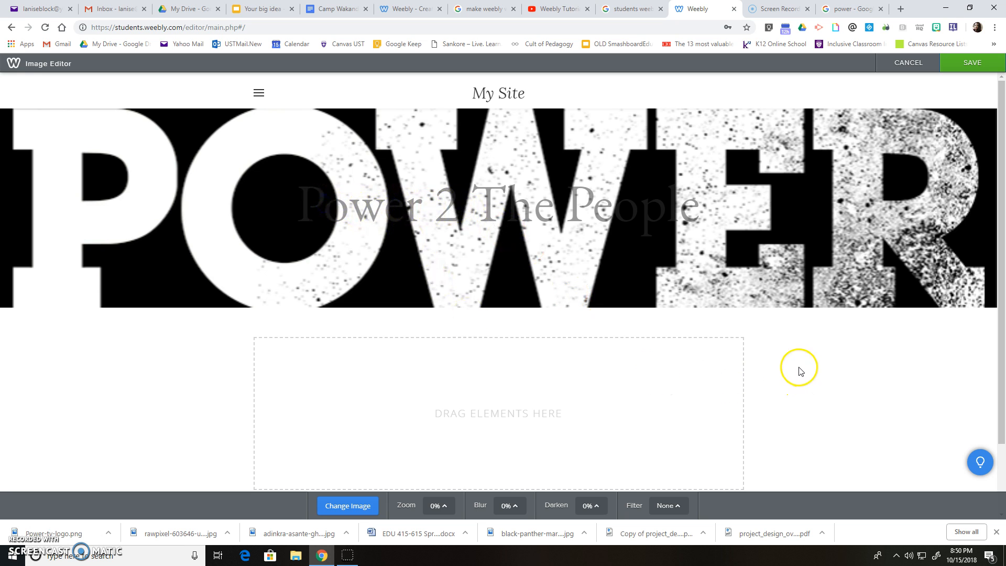
- Keep the POWER logo background and colour the title text dark red
left_click(977, 62)
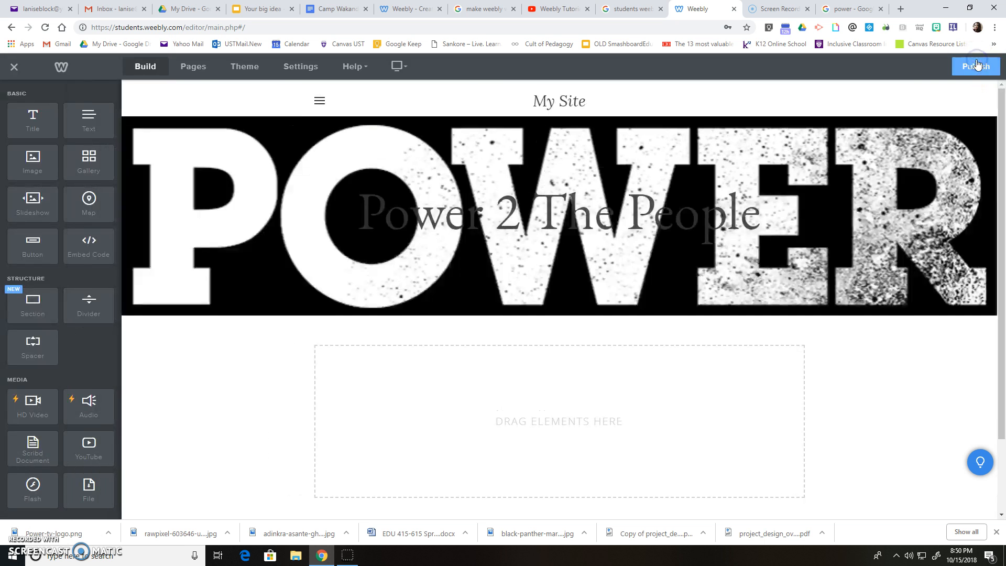
left_click_drag(360, 214, 766, 214)
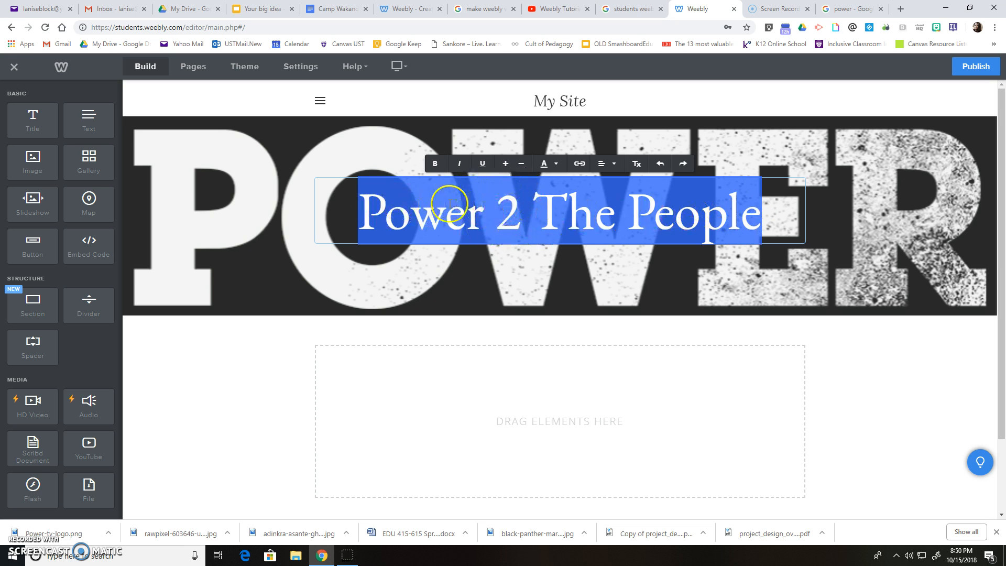
left_click(556, 166)
left_click(596, 199)
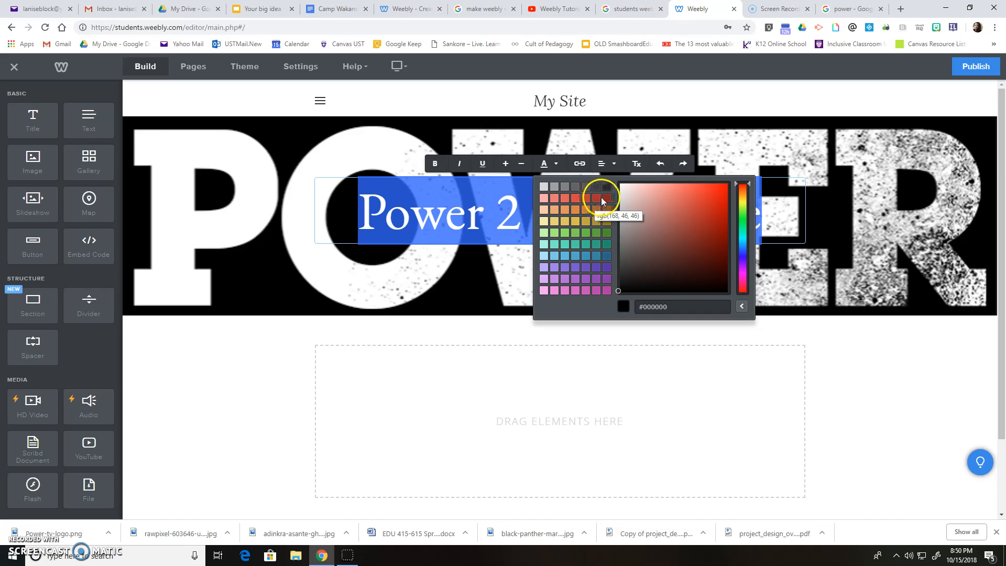
left_click(601, 200)
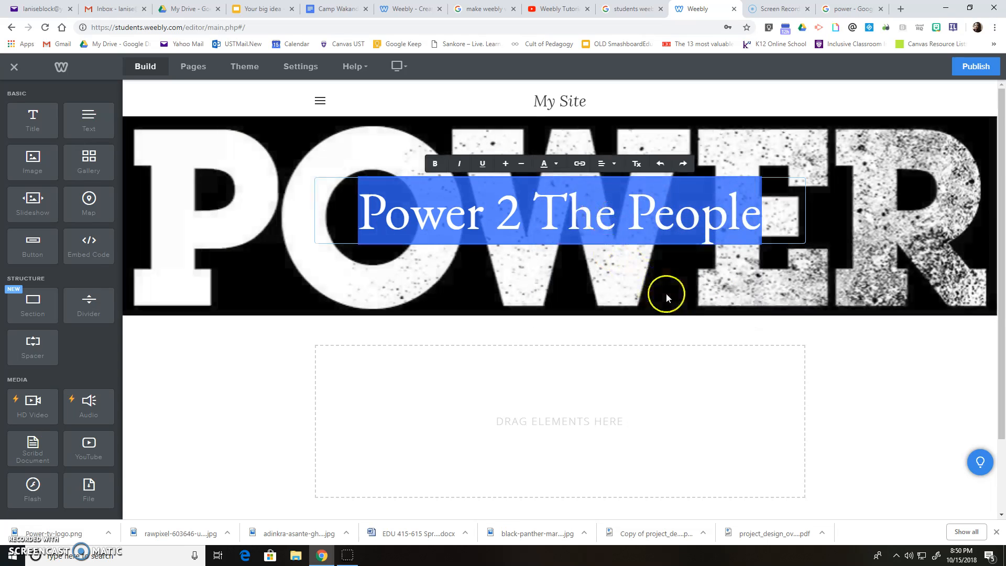
left_click(898, 362)
- Try gold and then pale cream as the title text colour
left_click(557, 191)
left_click_drag(349, 196, 762, 215)
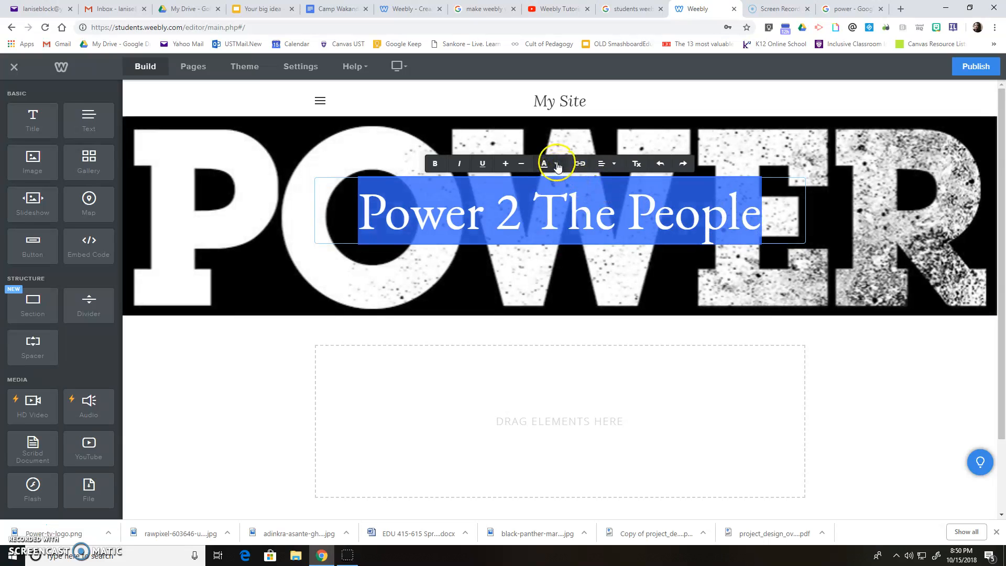
left_click(556, 163)
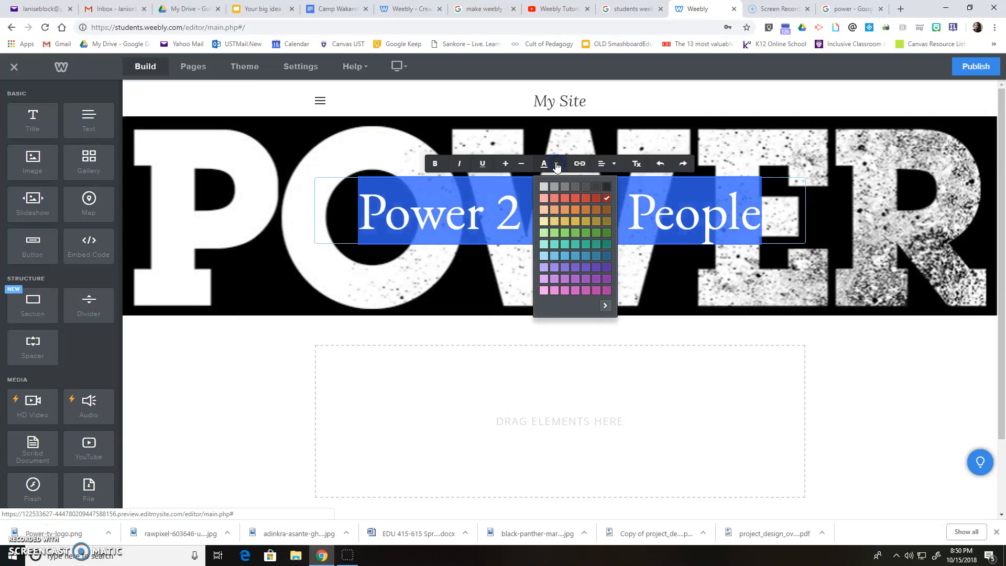
left_click(587, 221)
left_click(833, 343)
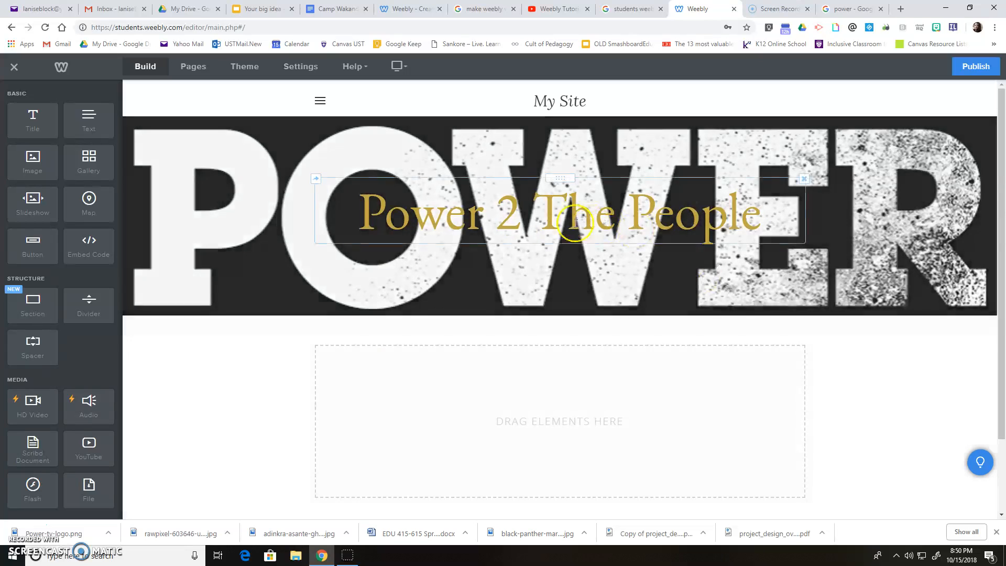
left_click(393, 210)
left_click_drag(356, 210, 749, 215)
left_click(547, 163)
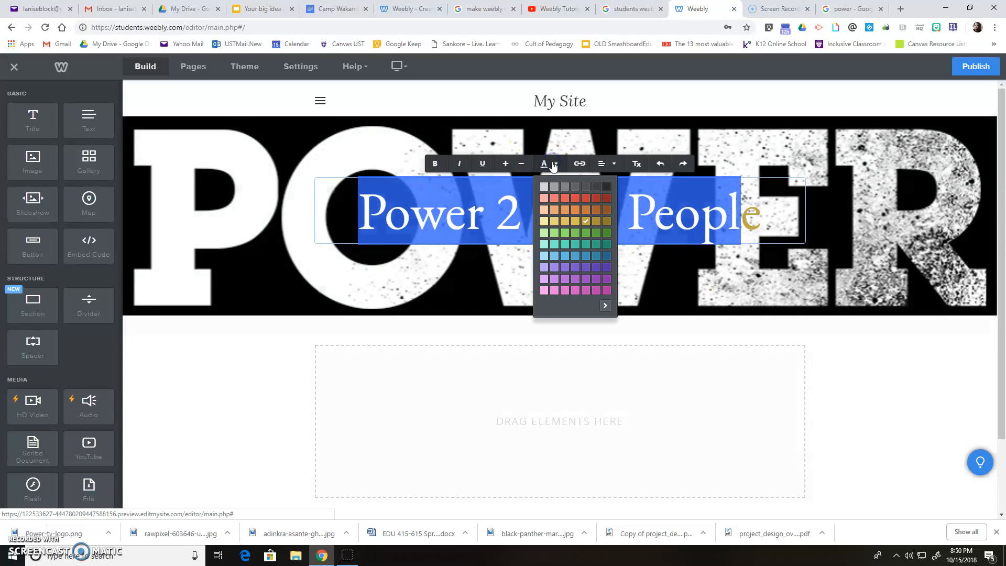
left_click(545, 220)
left_click(802, 352)
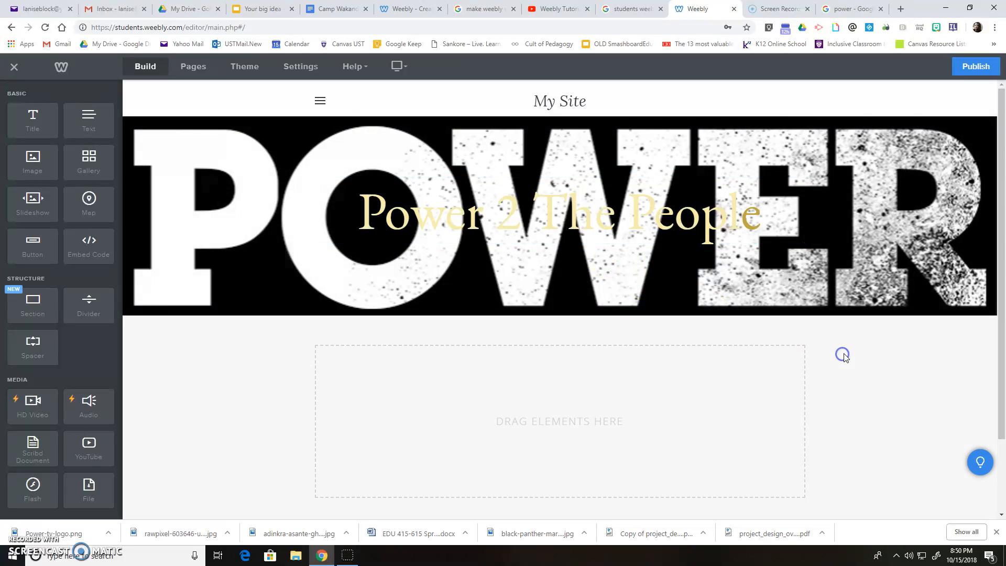
- Try light grey, then settle on light purple for the Power 2 The People title
left_click_drag(358, 215, 891, 215)
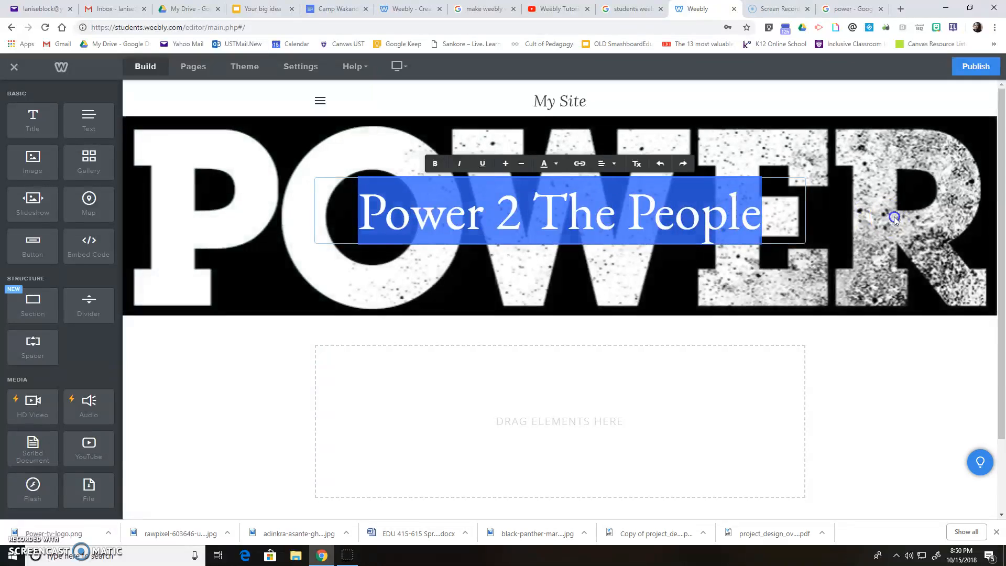
left_click(545, 164)
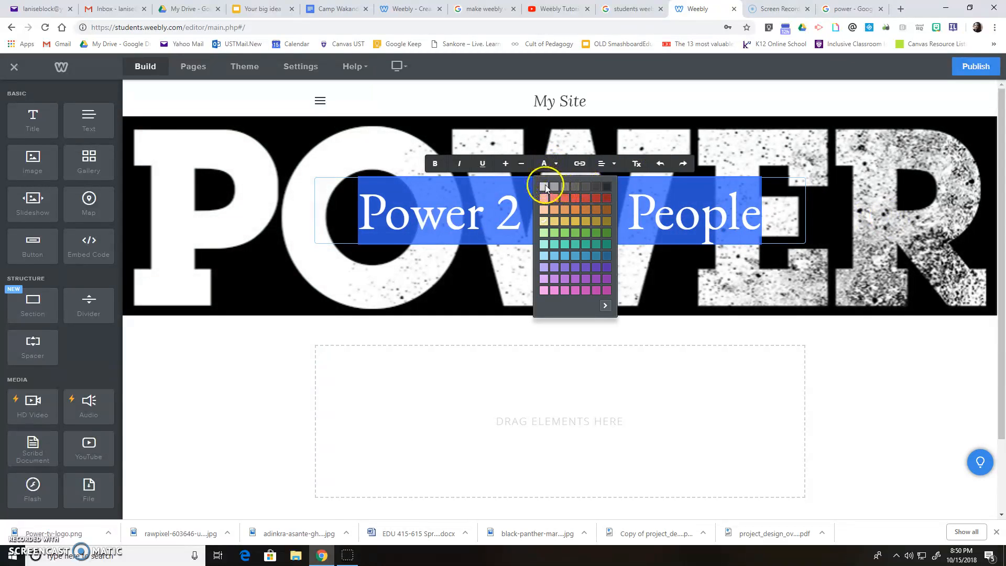
left_click(544, 187)
left_click(624, 288)
left_click(640, 227)
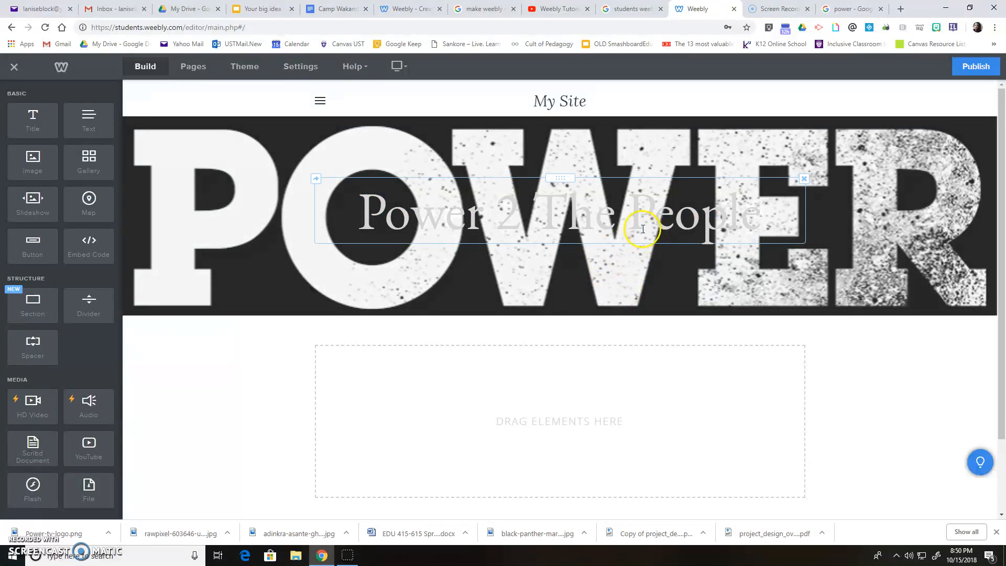
left_click_drag(357, 212, 779, 212)
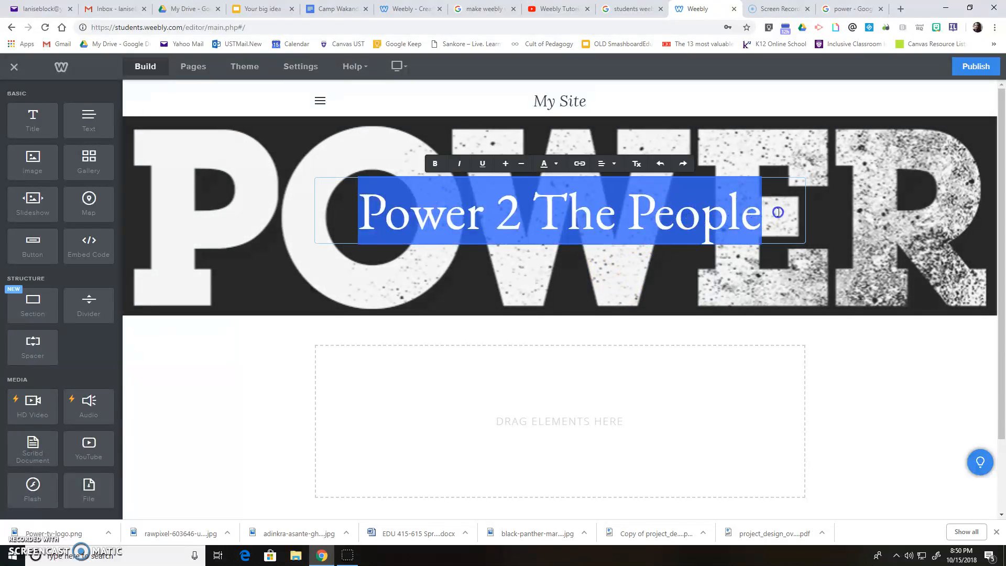
left_click(557, 164)
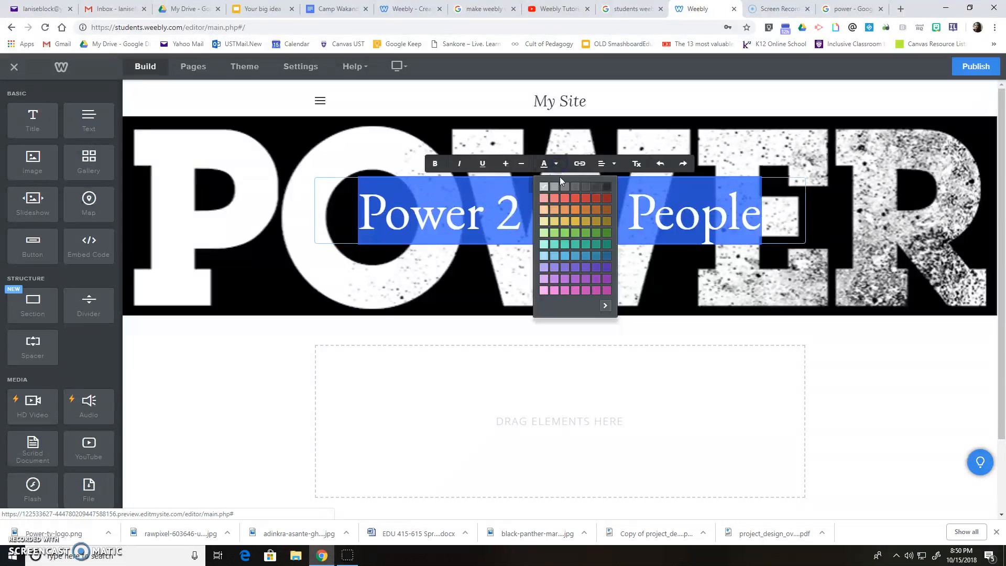
left_click(544, 279)
left_click(718, 330)
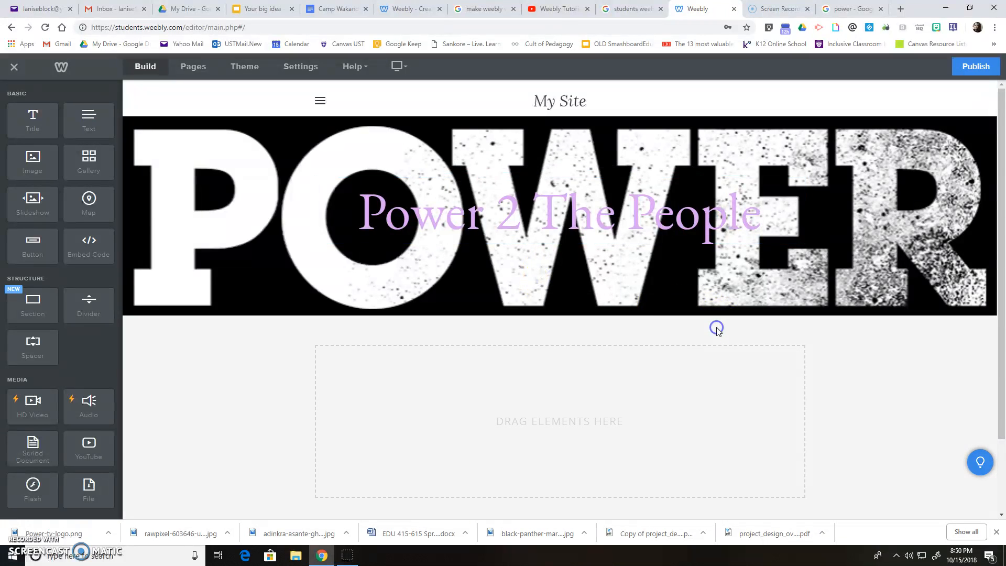
- Drop a Title element below the banner and start typing 'This is my site about love in the black community'
left_click_drag(553, 180, 550, 104)
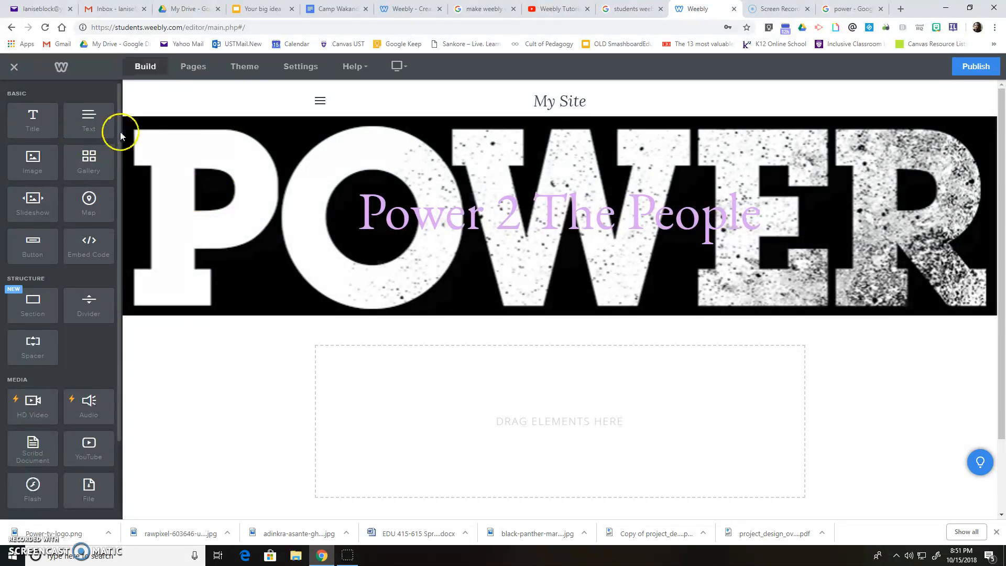
left_click_drag(32, 125, 409, 386)
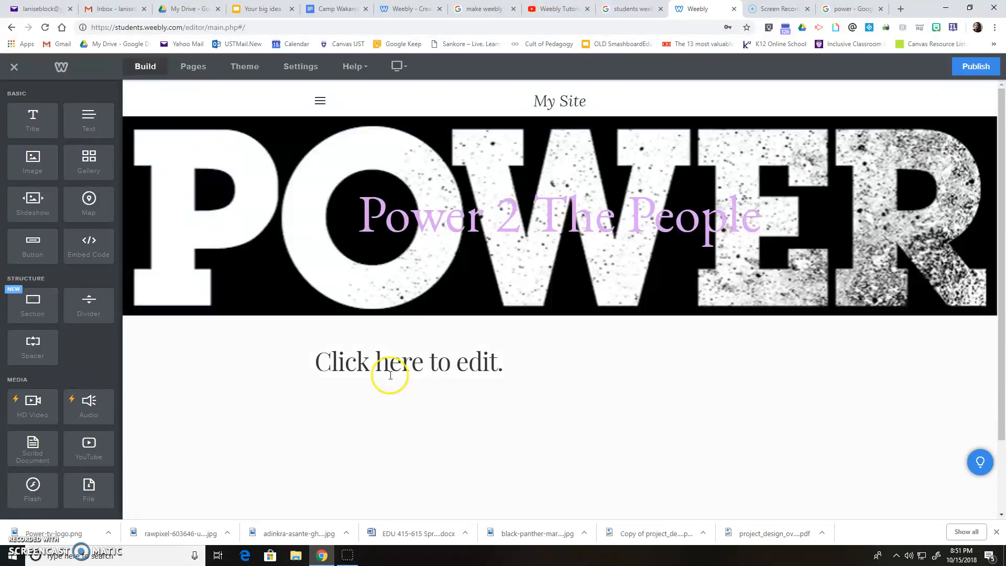
left_click(390, 358)
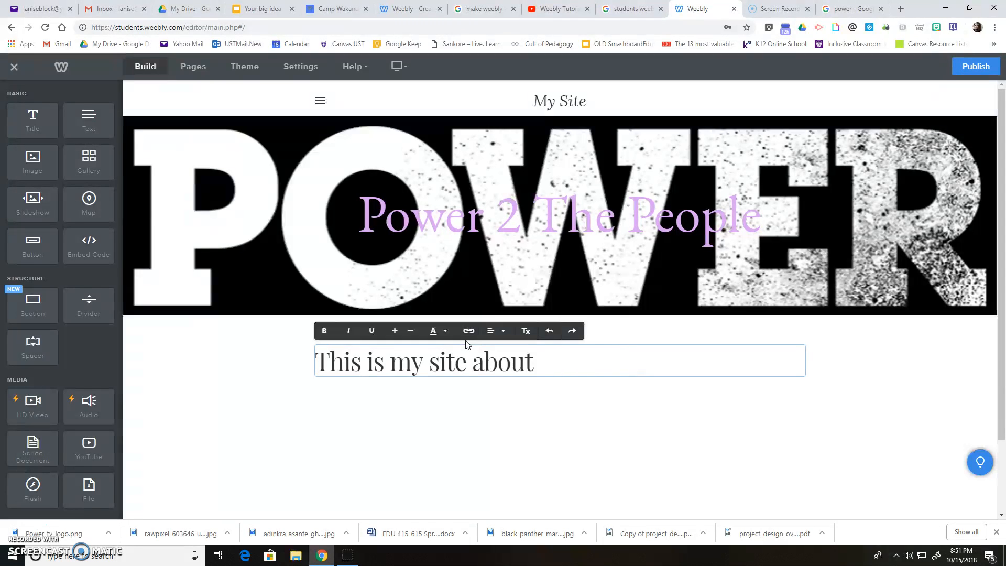
type("in t")
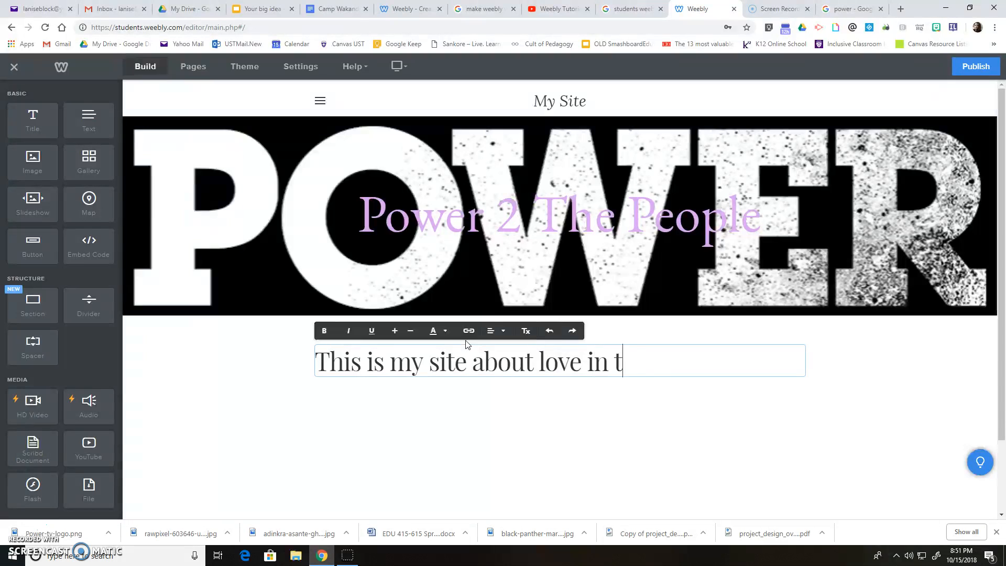
type("he black community")
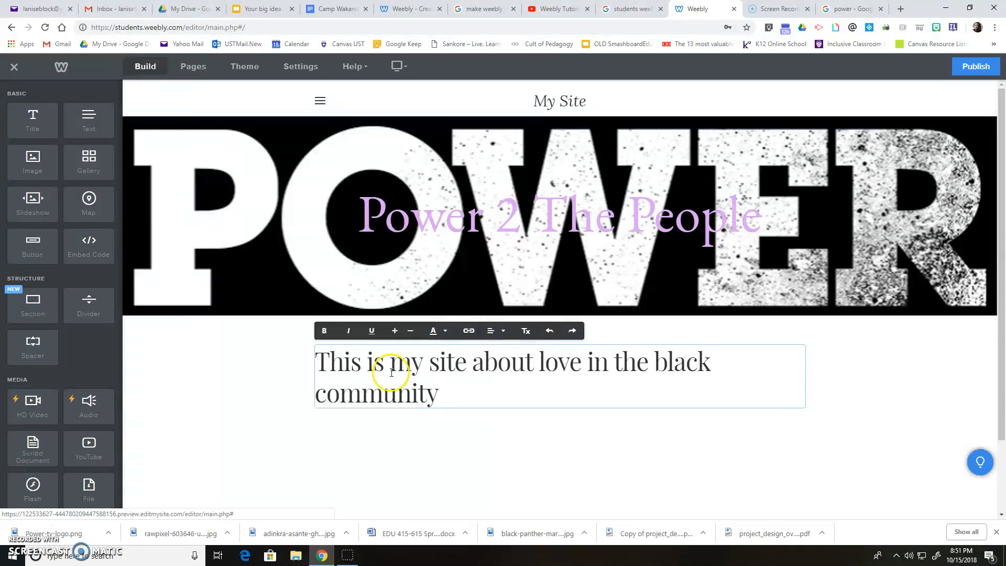
- Make the intro line bold, italic and dark green, with no underline
left_click(418, 385)
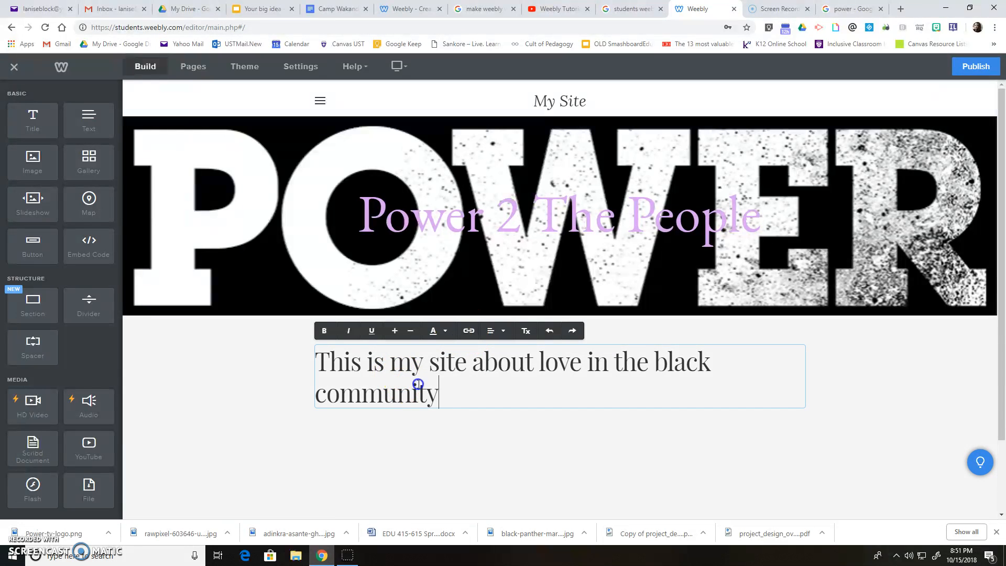
left_click_drag(450, 393, 336, 366)
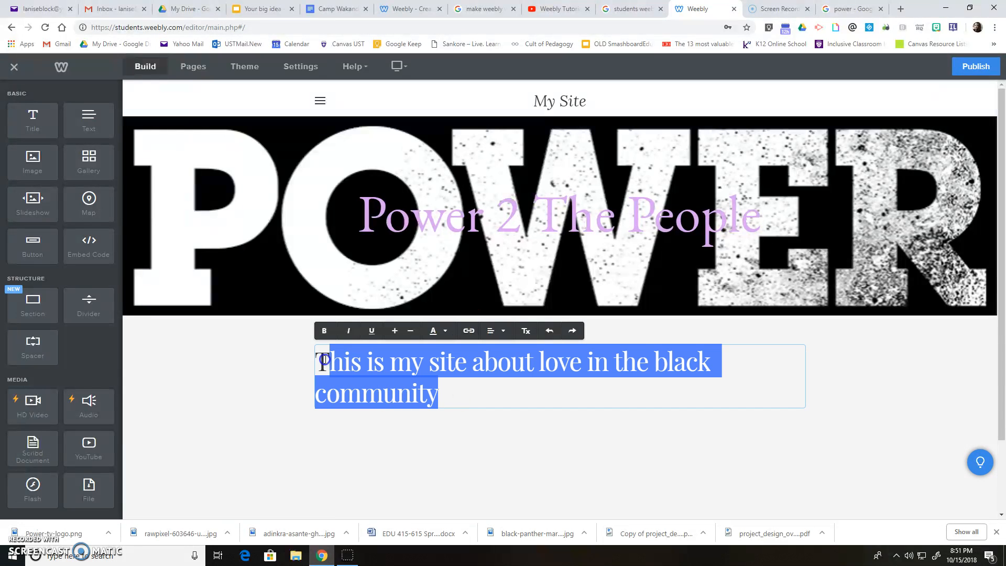
left_click(324, 331)
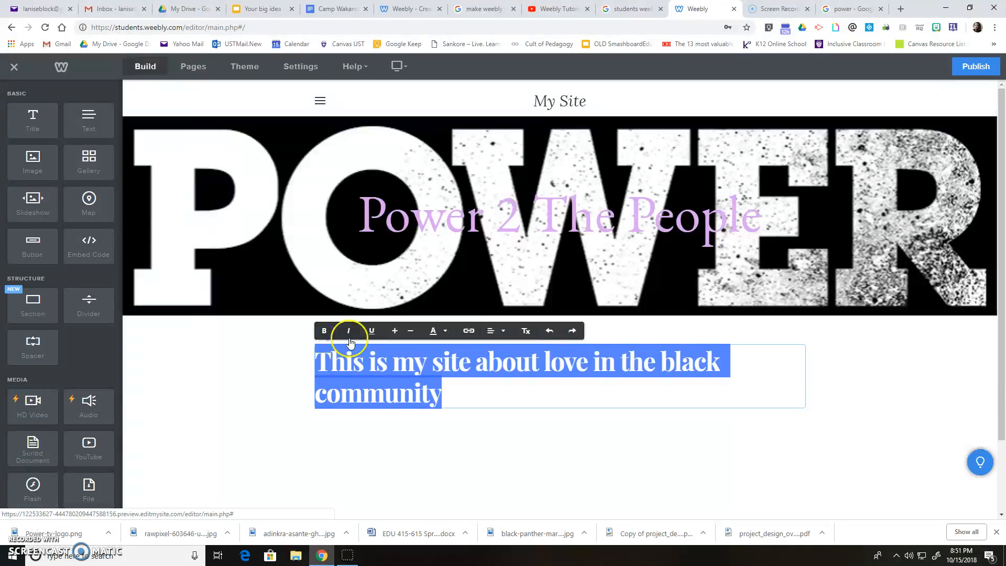
left_click(372, 332)
left_click(350, 332)
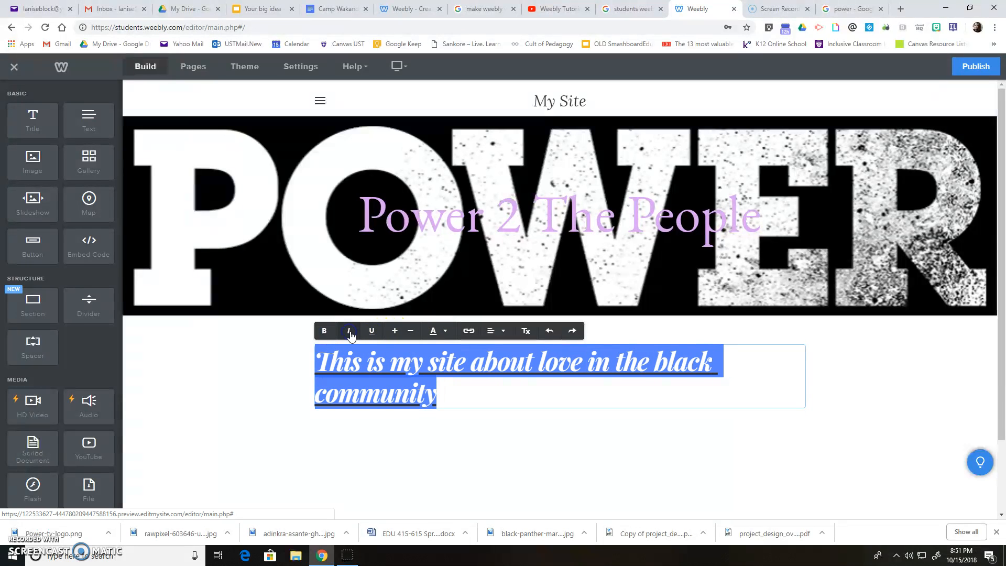
left_click(371, 332)
left_click(373, 332)
left_click(371, 330)
left_click(435, 331)
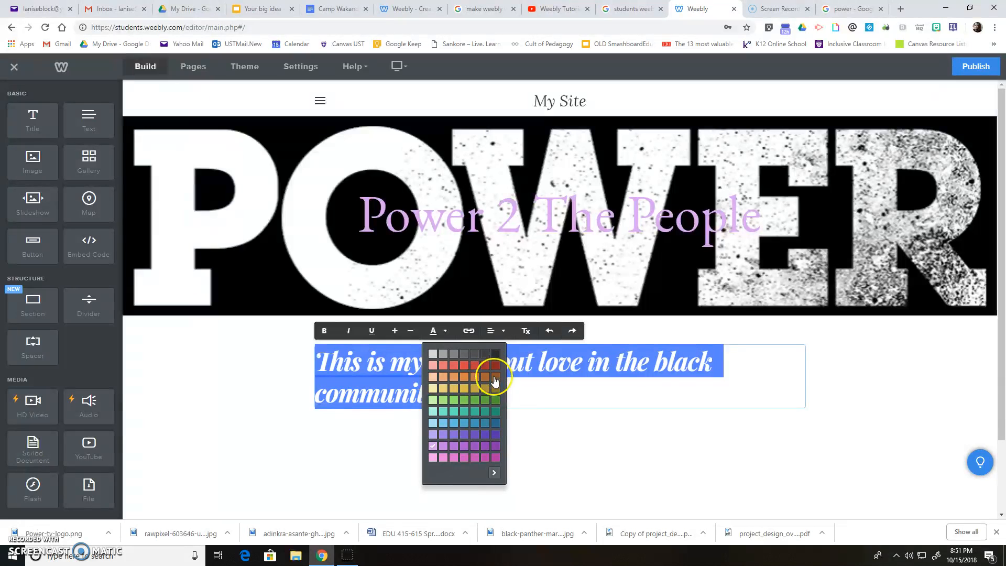
left_click(495, 400)
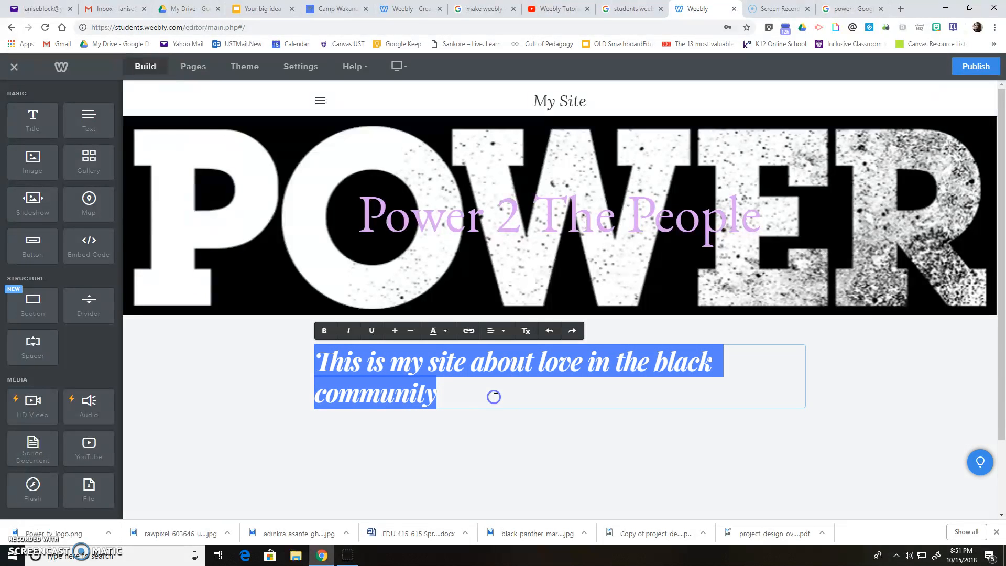
- Review the green intro line and undo stray changes until it looks right
left_click(528, 400)
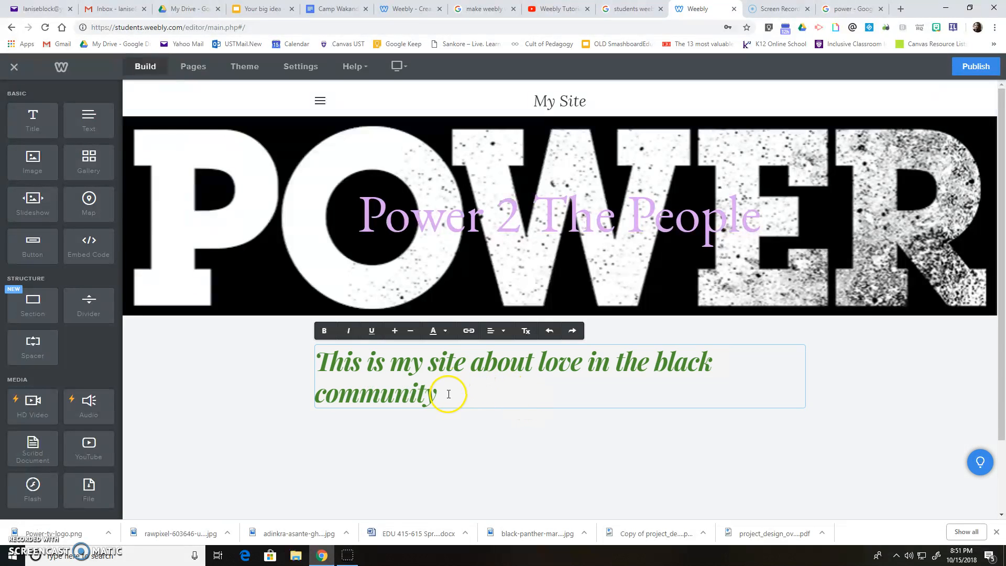
left_click_drag(449, 394, 321, 360)
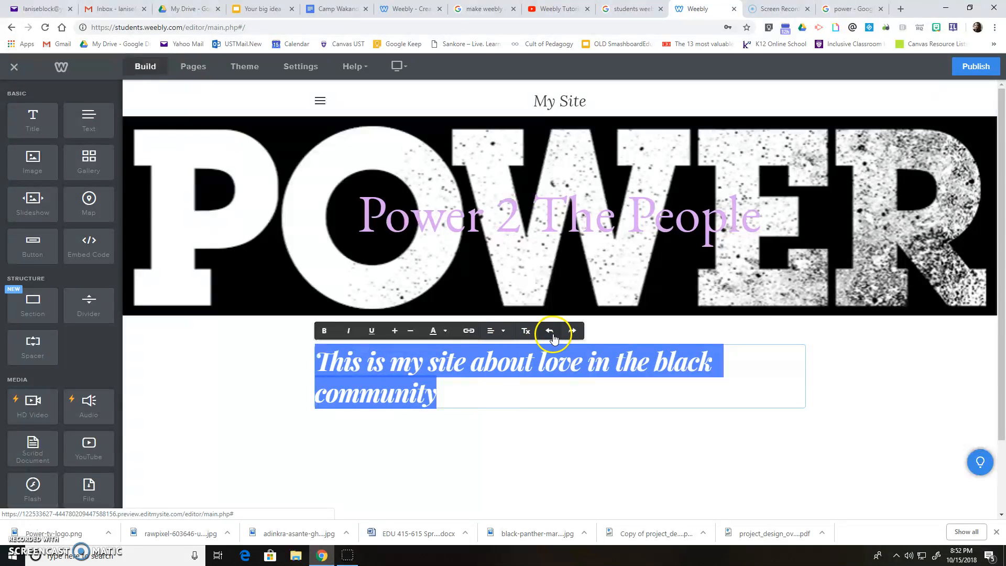
left_click(506, 389)
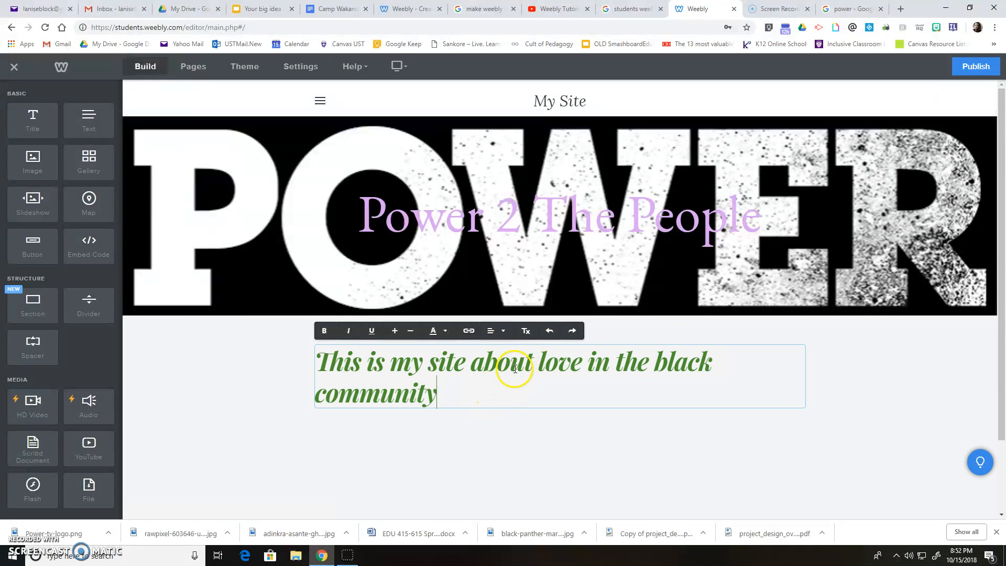
left_click(550, 336)
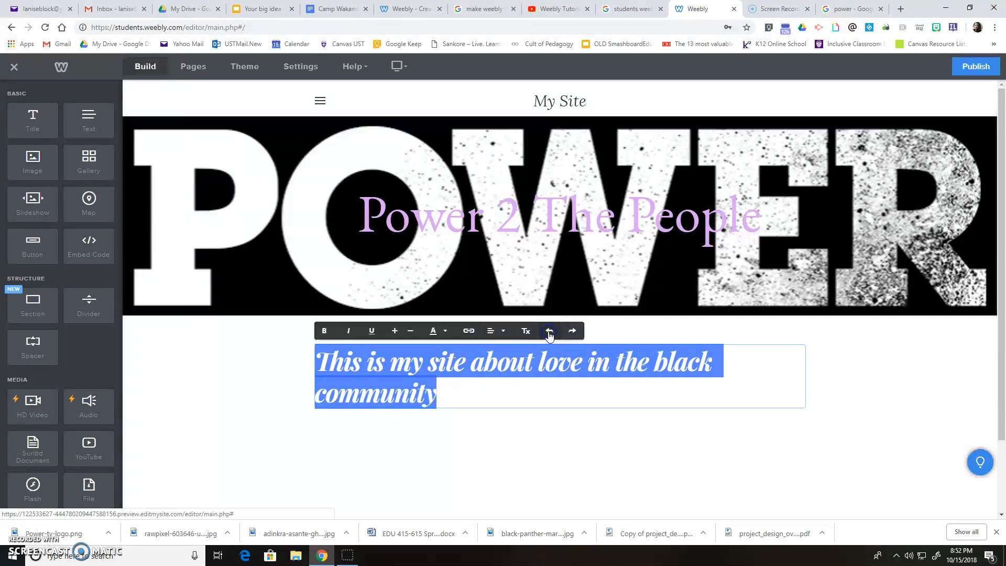
left_click(543, 423)
left_click(476, 381)
left_click_drag(457, 400, 316, 361)
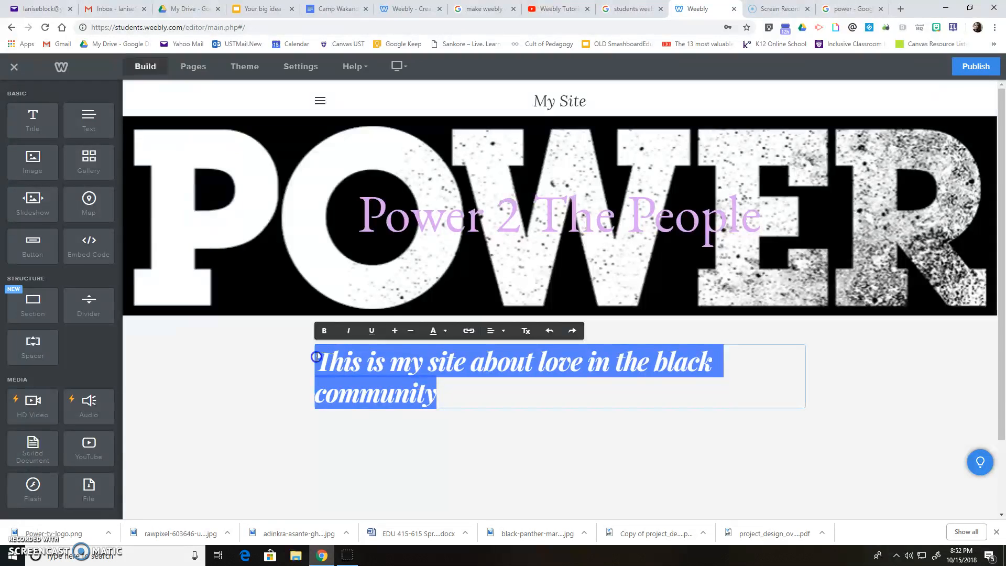
left_click(551, 330)
left_click(546, 331)
left_click(497, 440)
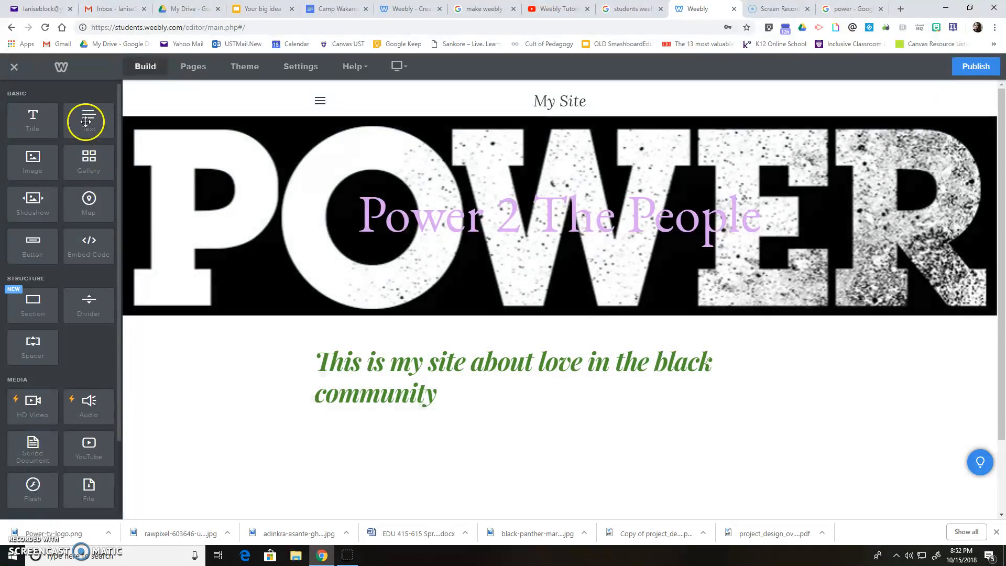
- Add a text block below the intro reading 'This the smaller text'
left_click_drag(86, 122, 361, 451)
left_click(355, 438)
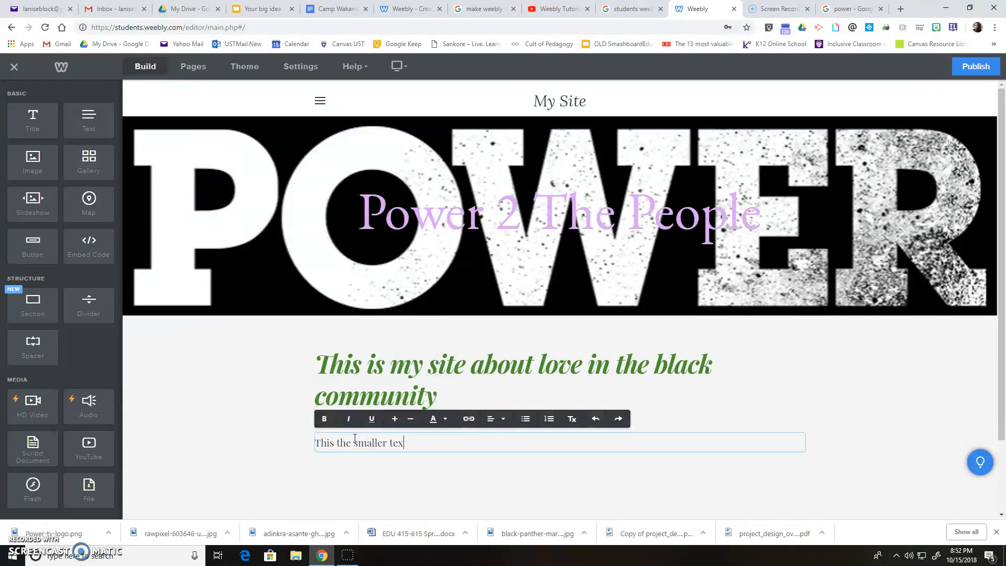
left_click(410, 443)
- Add a bulleted 'yes' line and a numbered 'no' line under that sentence
key("Return")
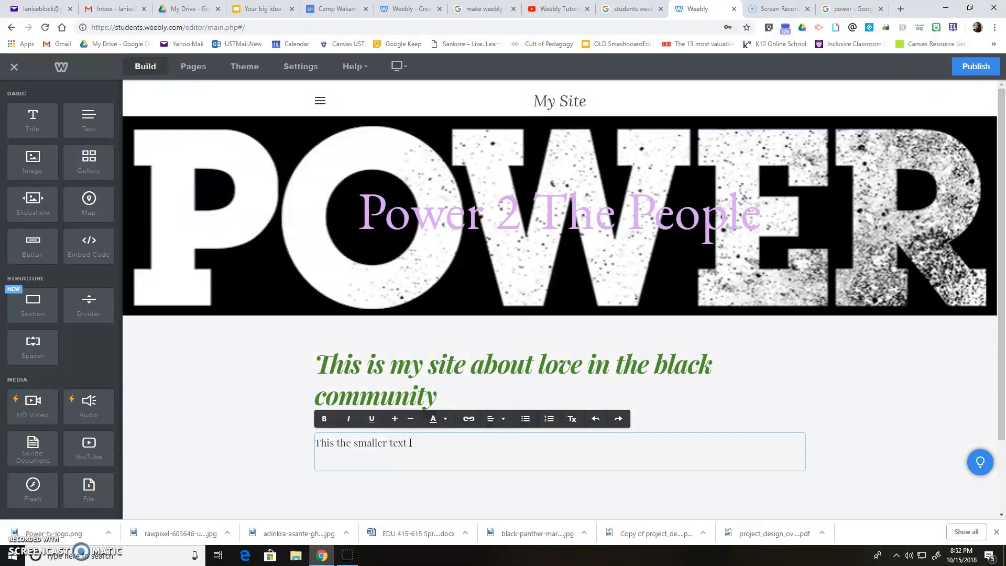
left_click(526, 418)
type("s")
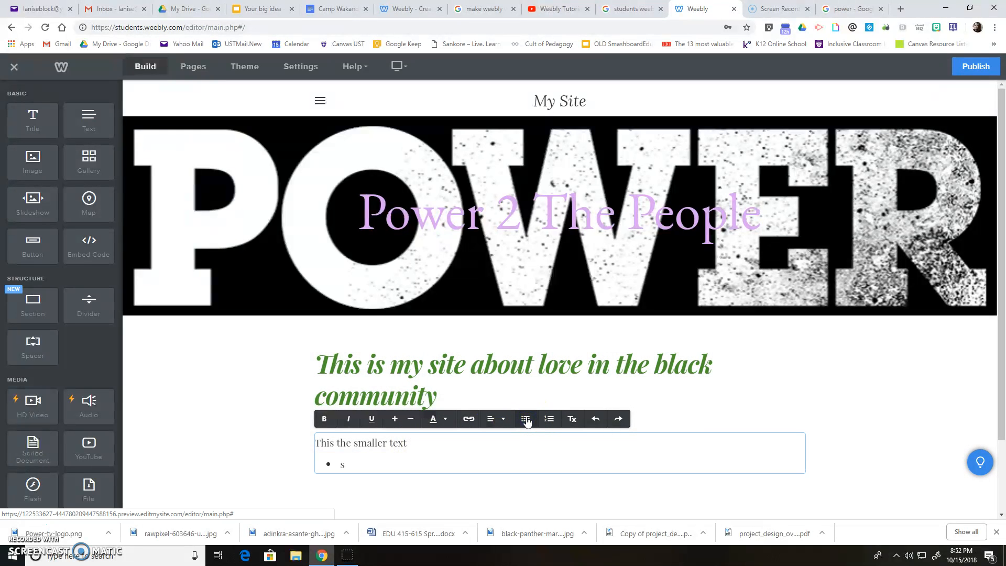
type(" the s")
key("Return")
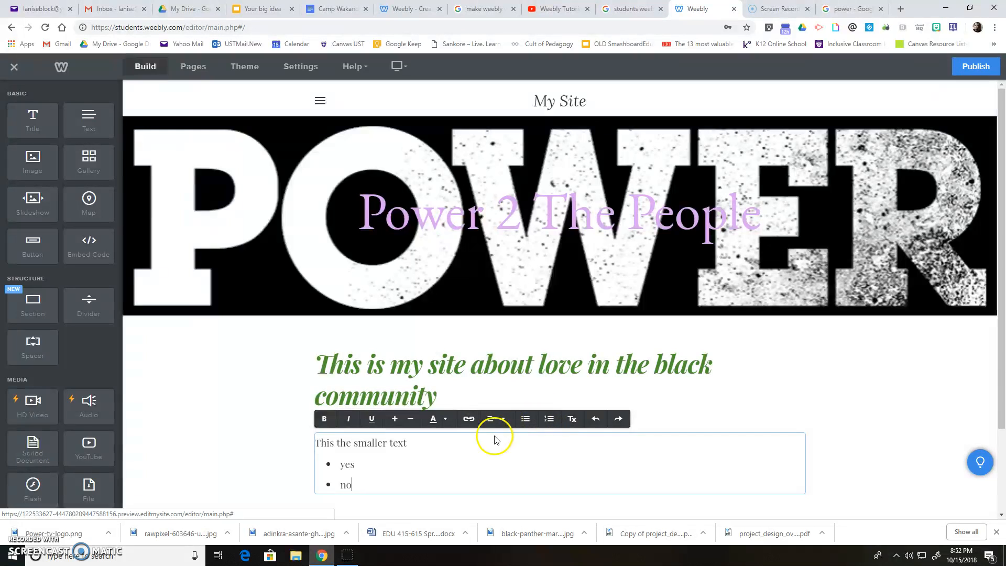
left_click(557, 424)
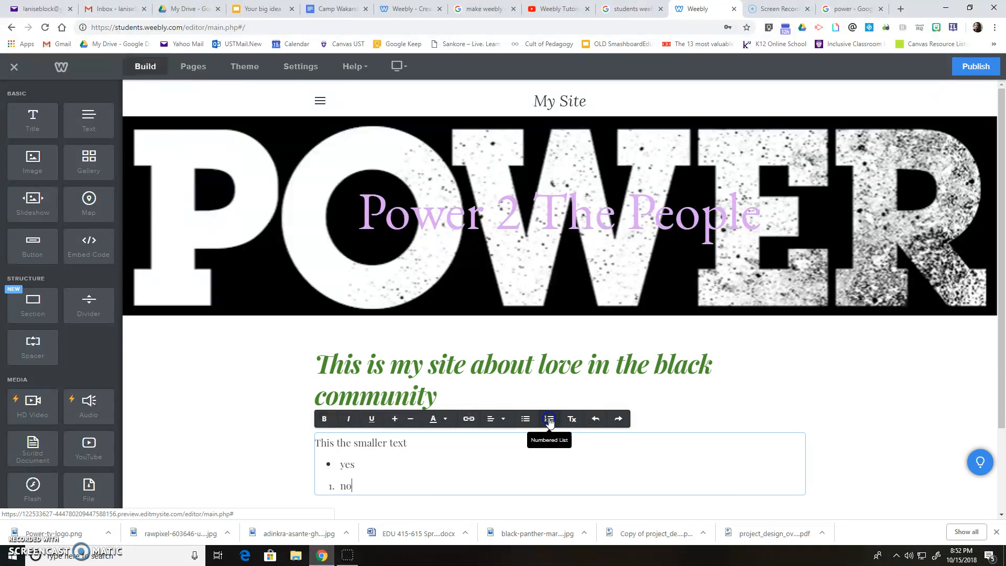
key("Return")
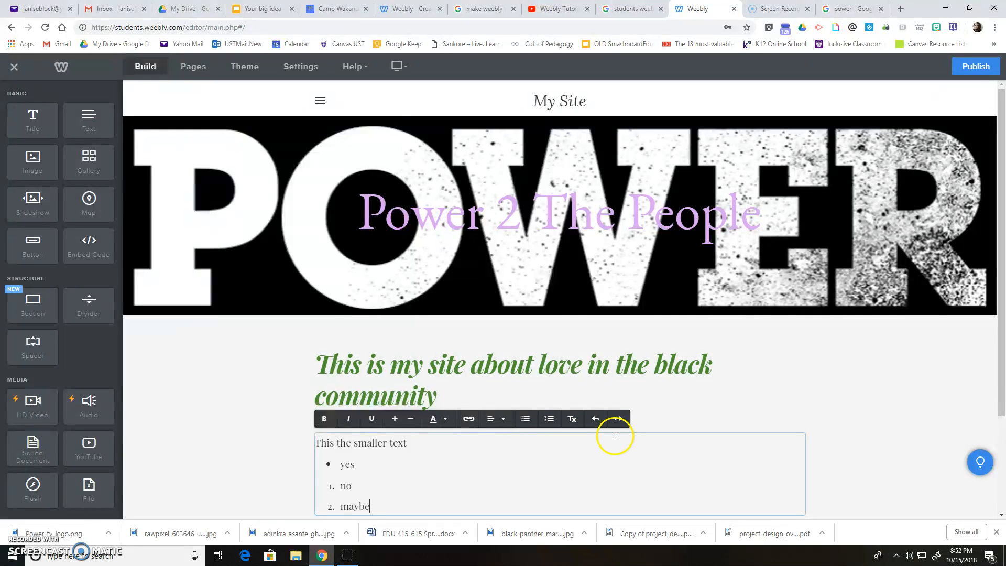
left_click(596, 419)
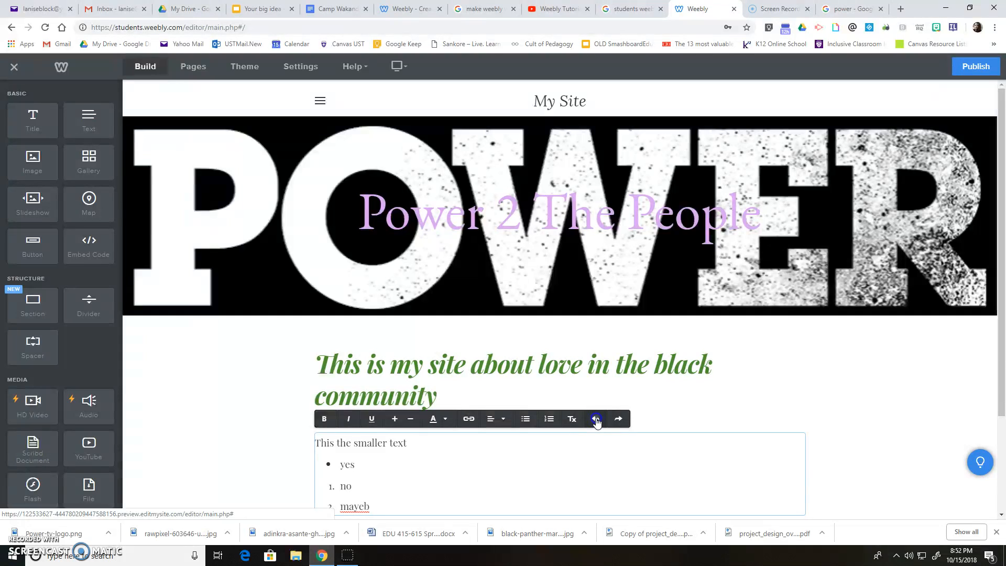
left_click(596, 418)
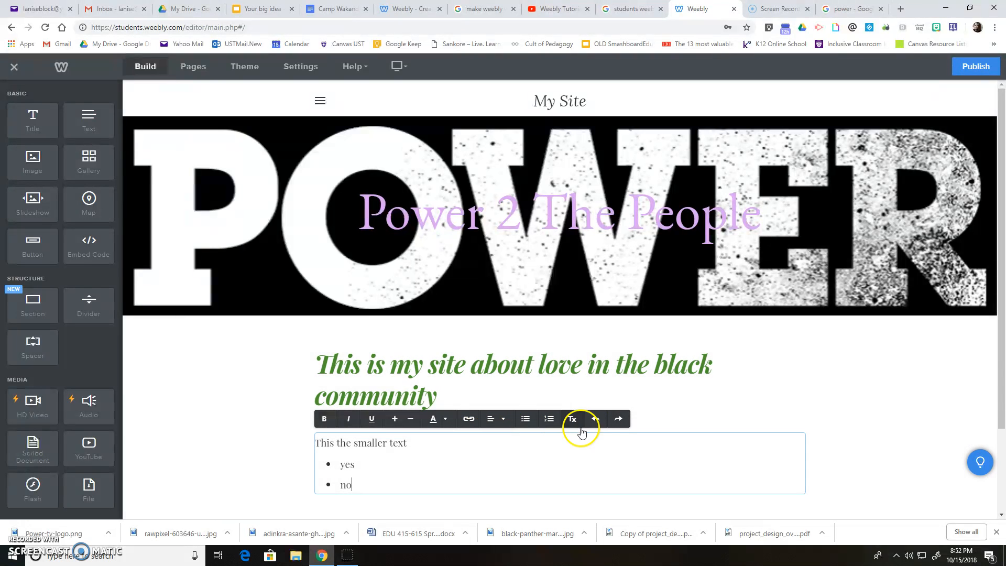
left_click(619, 420)
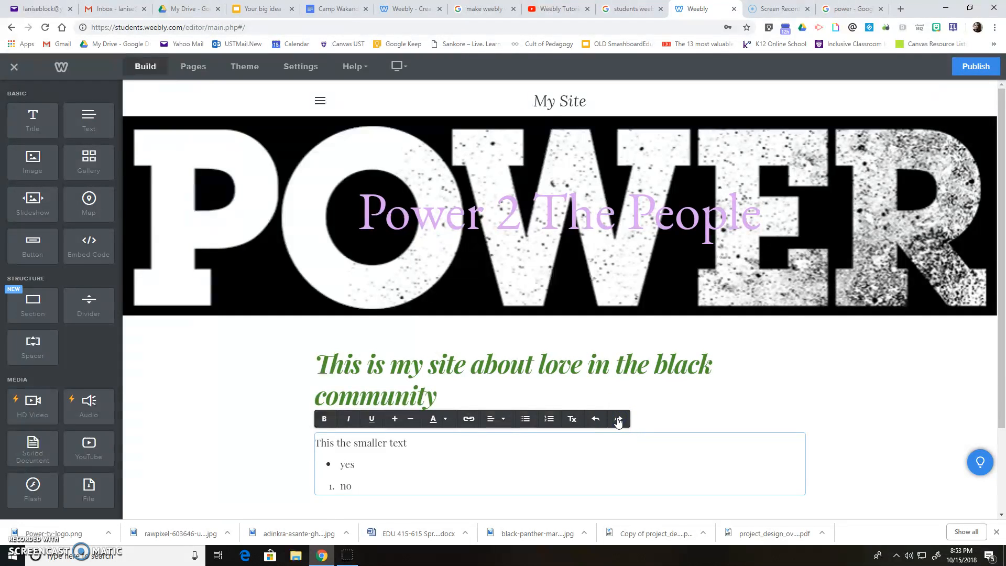
- Try centre and right alignment on the yes/no text block, then set it to left
left_click(350, 483)
left_click(503, 419)
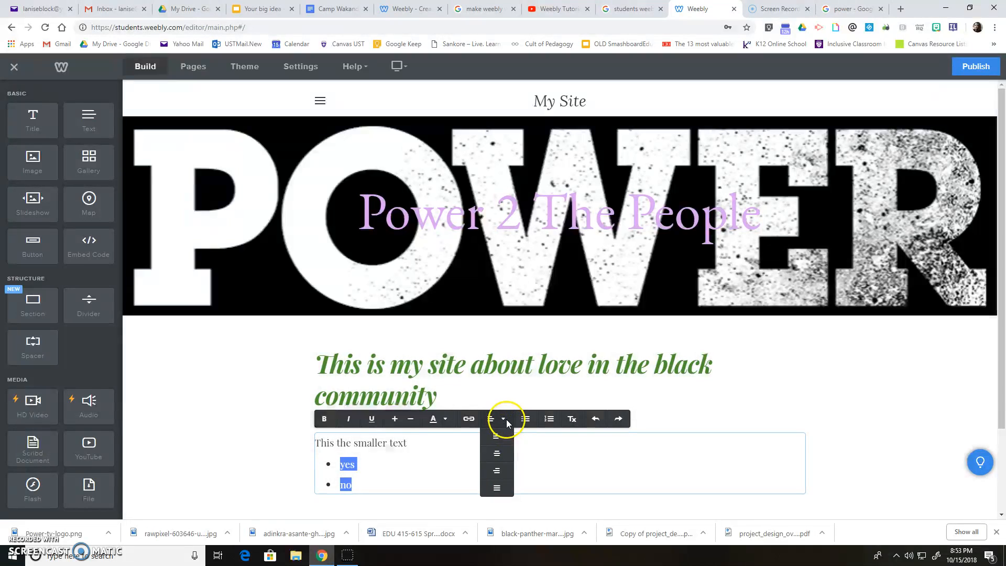
left_click(498, 454)
left_click(579, 419)
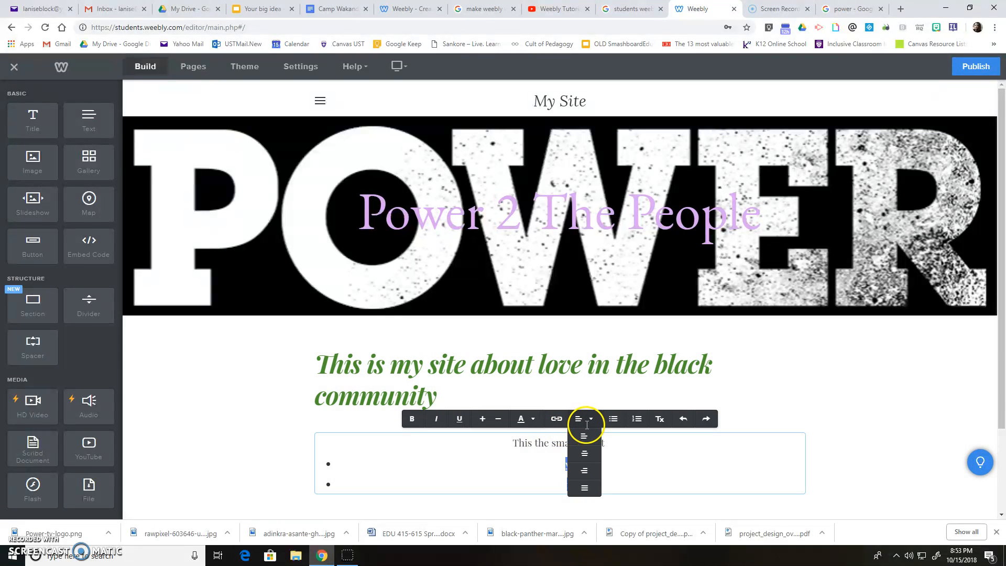
left_click(587, 471)
left_click(670, 422)
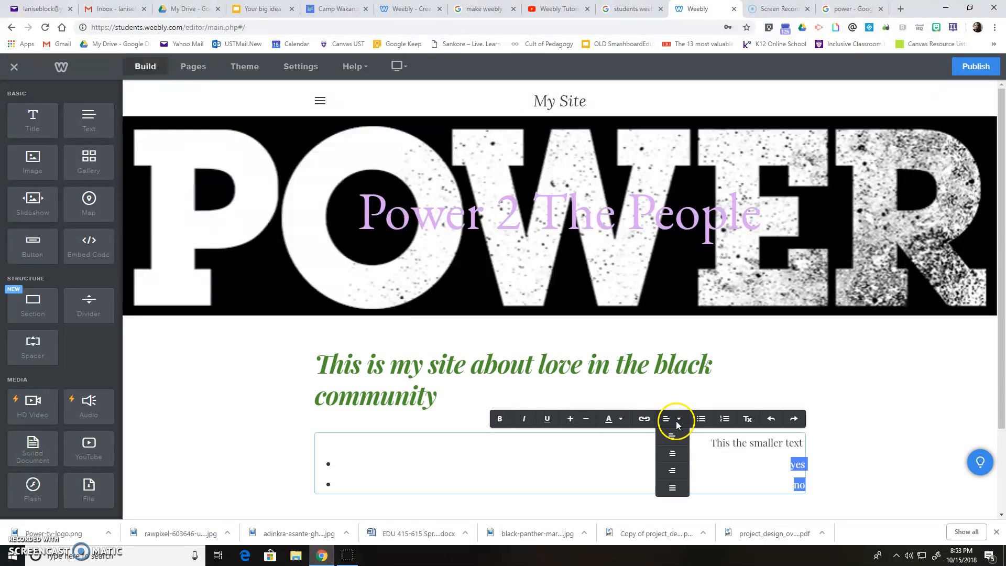
left_click(682, 422)
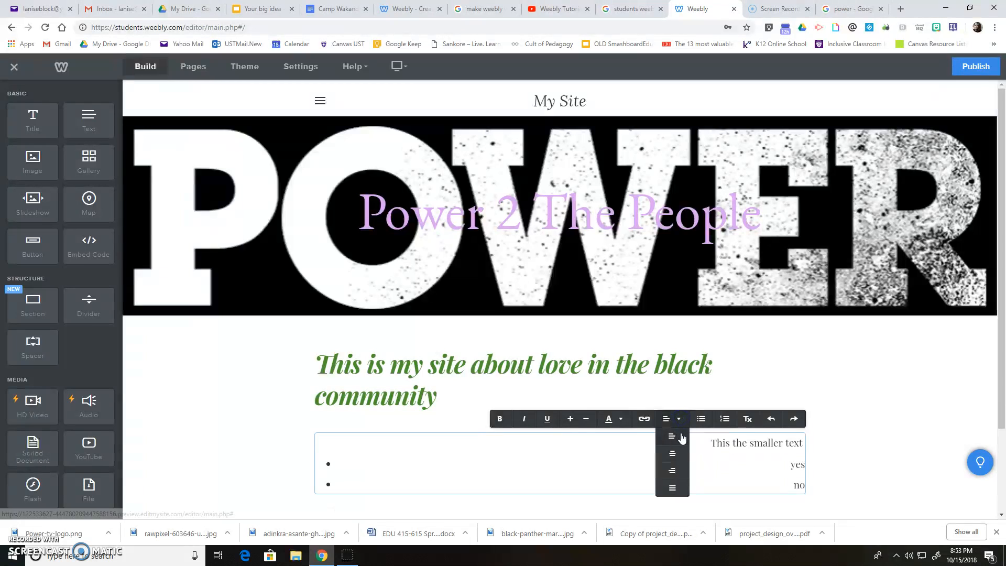
left_click(680, 421)
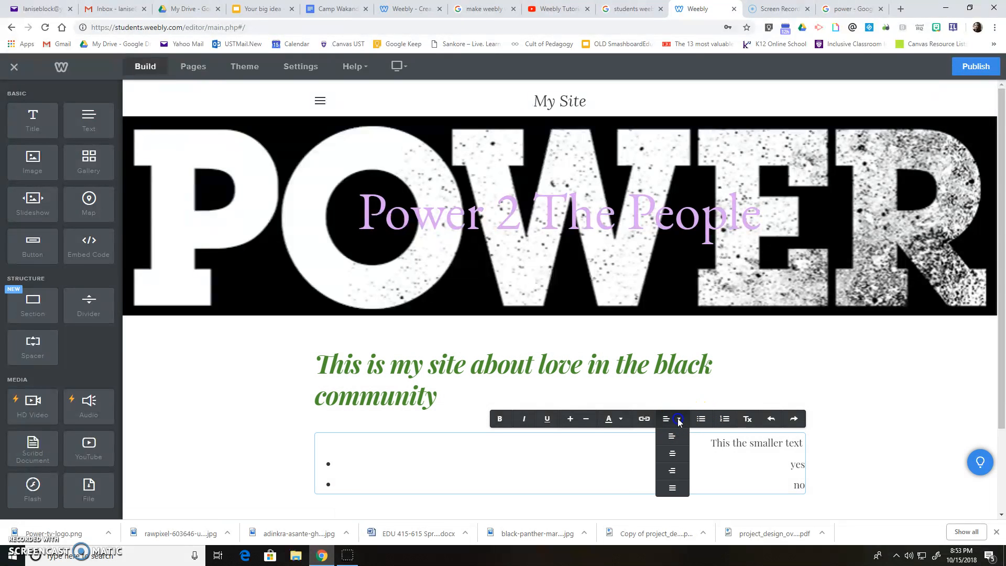
left_click(673, 440)
left_click(387, 472)
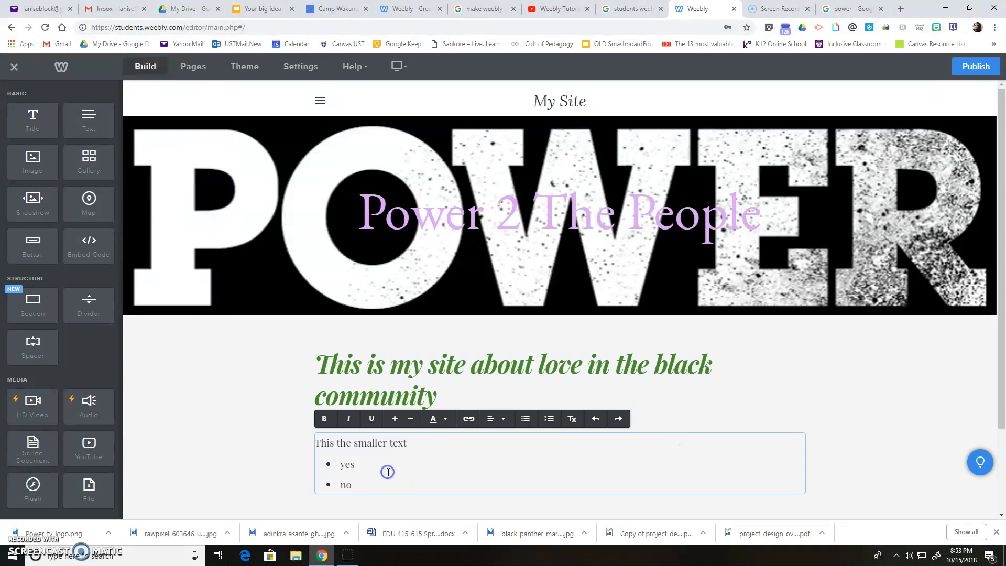
scroll(443, 482, "down", 2)
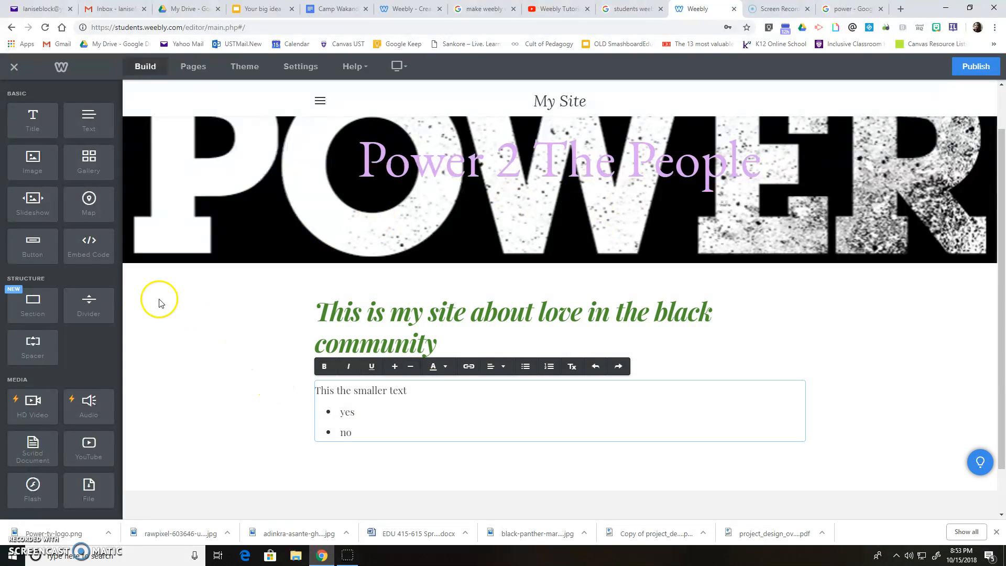
- Drop an empty Image element below the text block and return to the 'power' image results
left_click_drag(27, 163, 433, 483)
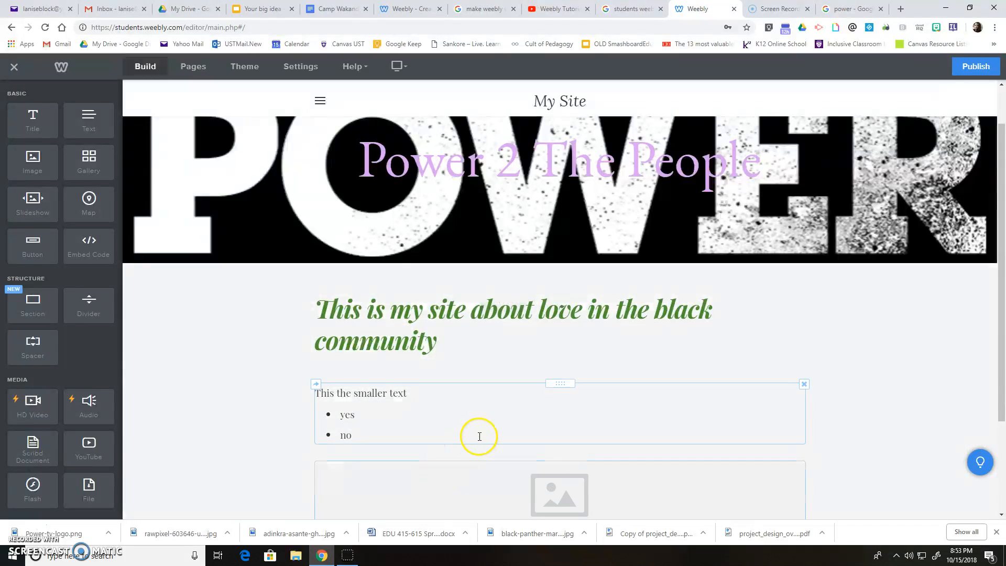
scroll(480, 437, "down", 3)
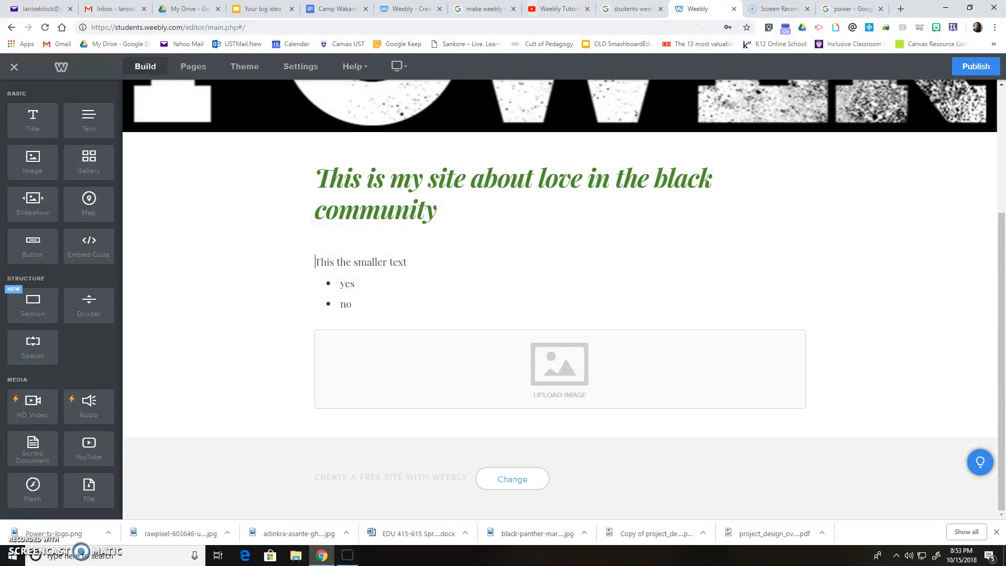
left_click(847, 9)
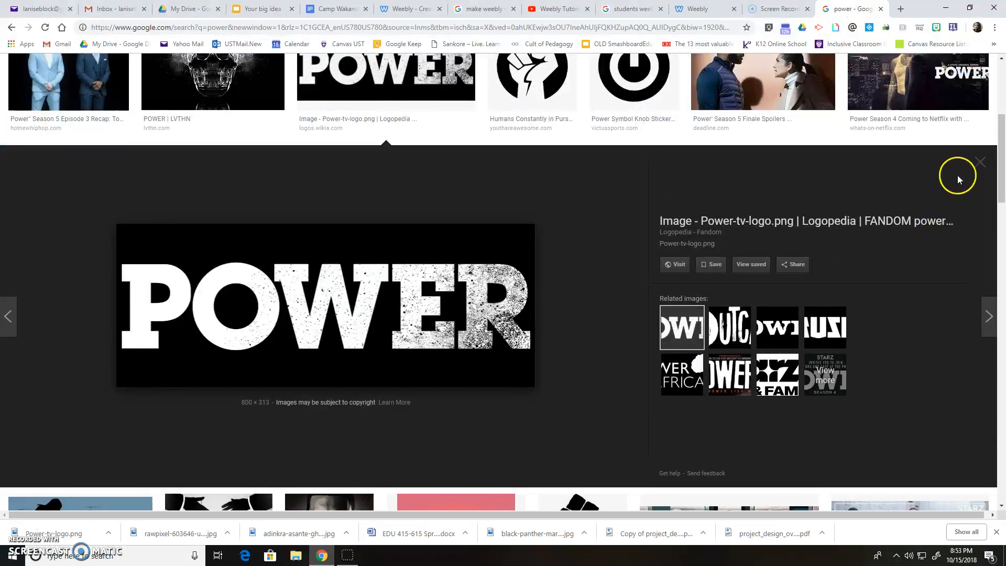
- Close the POWER preview and search Google Images for 'love'
left_click(979, 162)
scroll(472, 262, "up", 5)
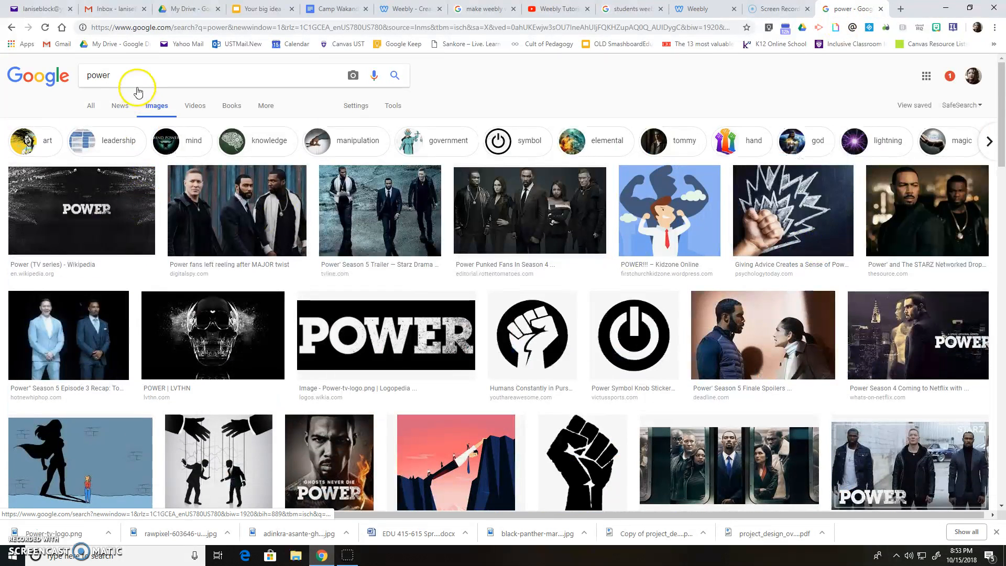
left_click(105, 77)
type("love")
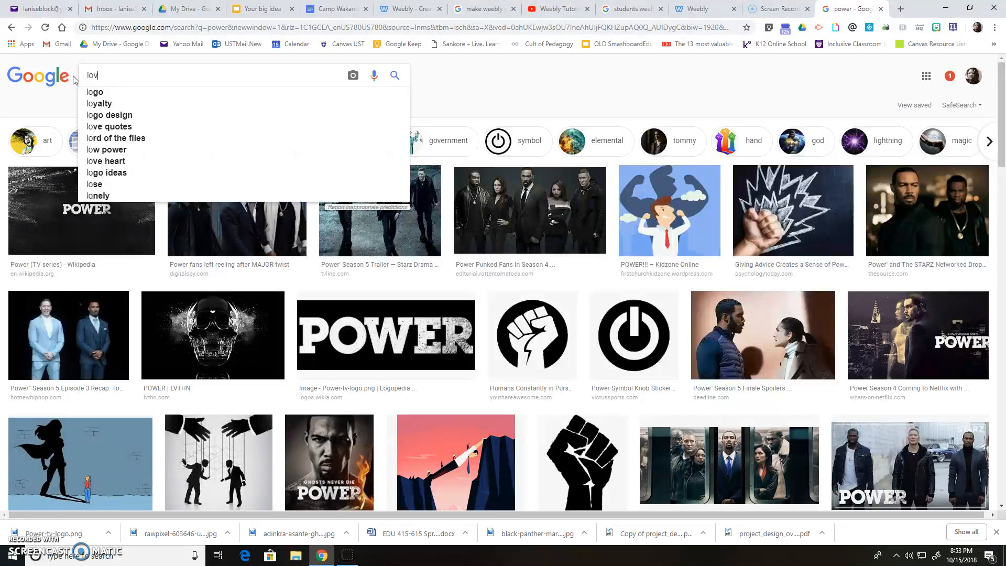
key("Return")
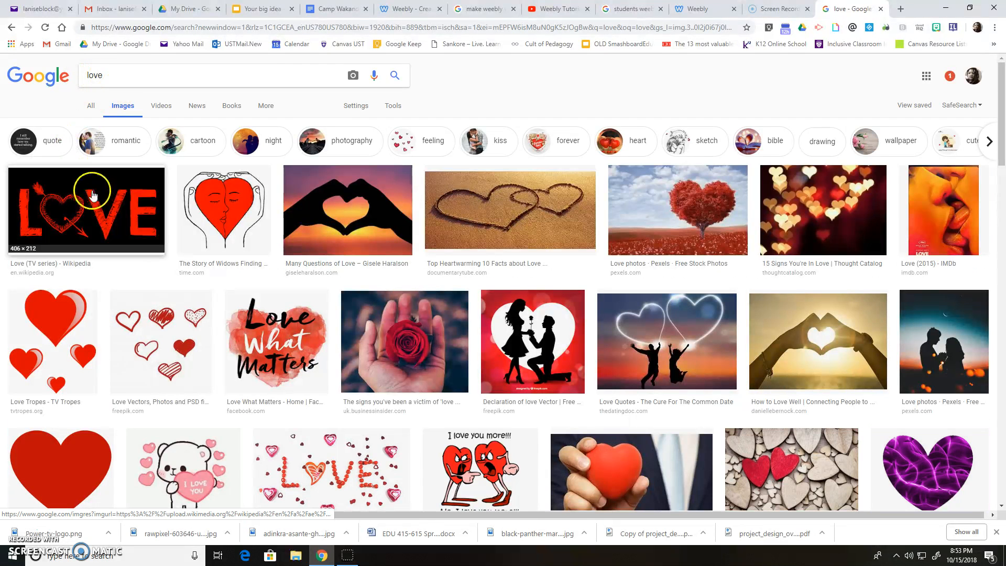
- Save the heart-hands sunset photo as love-01.jpg
left_click(346, 202)
right_click(344, 310)
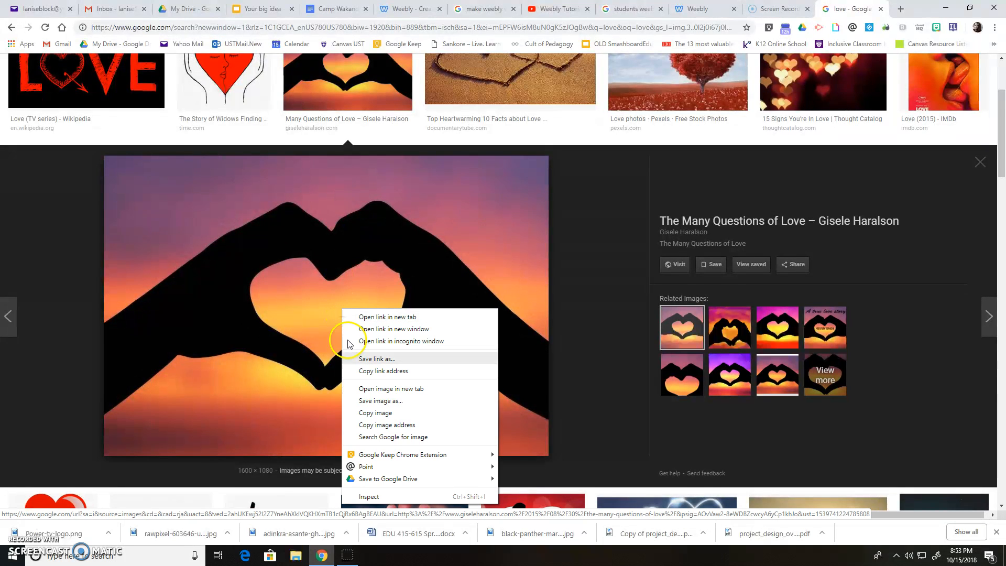
left_click(373, 402)
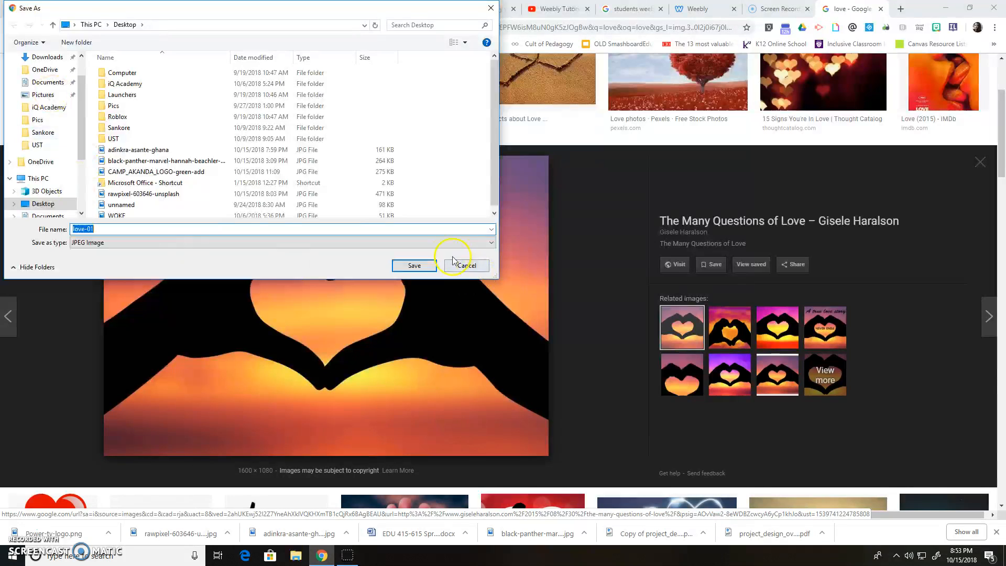
left_click(414, 265)
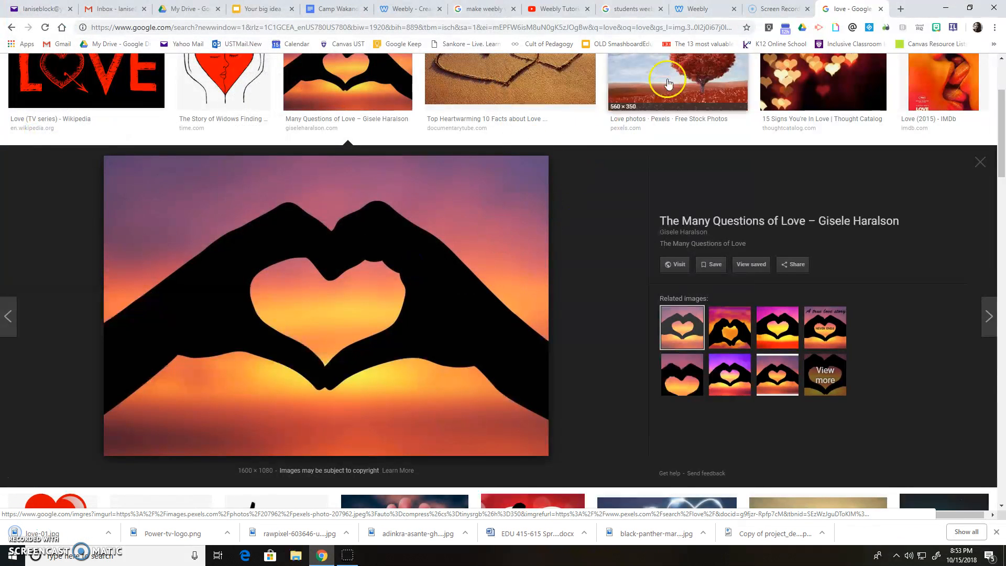
left_click(706, 10)
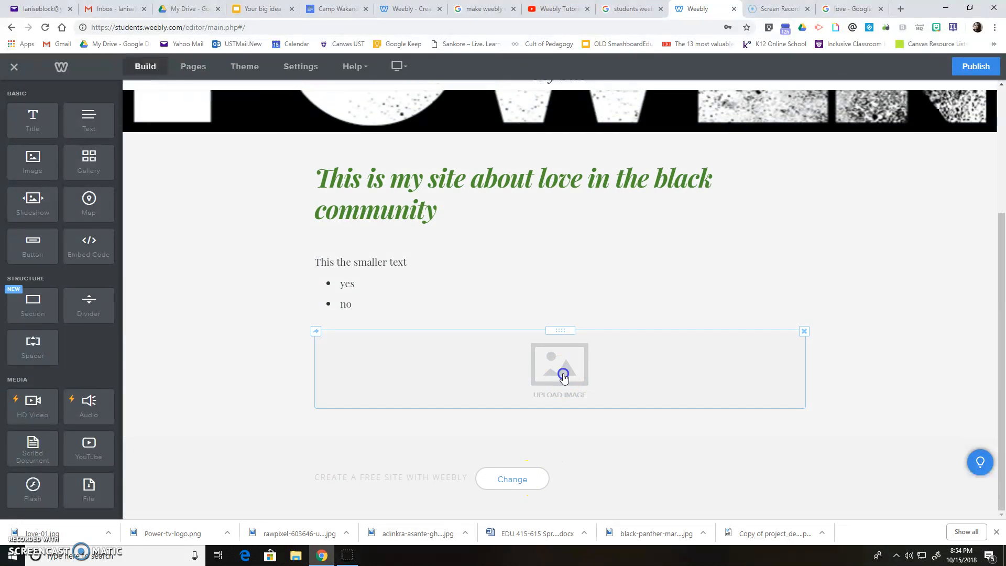
- Upload love-01 from the computer into the empty image block
left_click(563, 372)
left_click(506, 357)
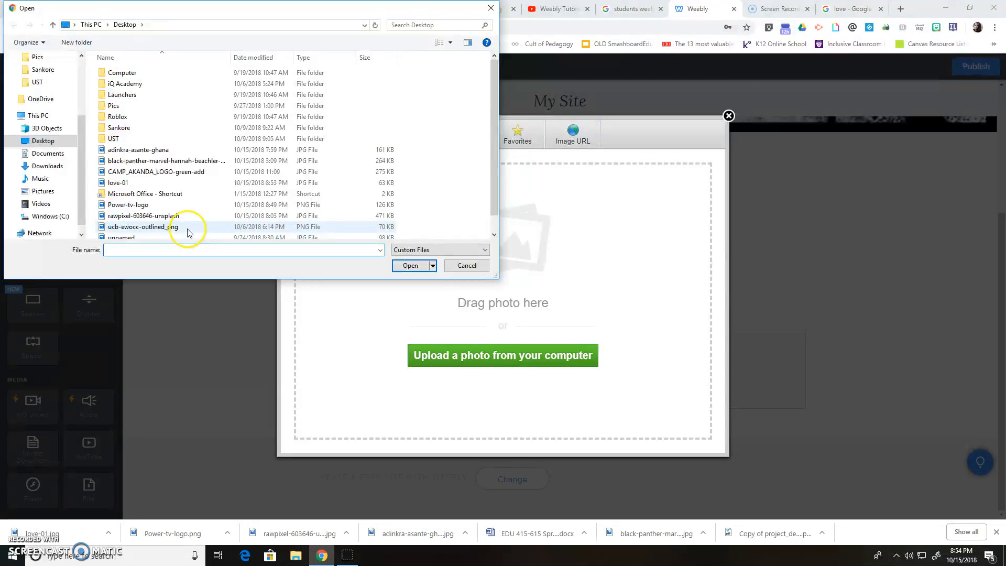
left_click(137, 182)
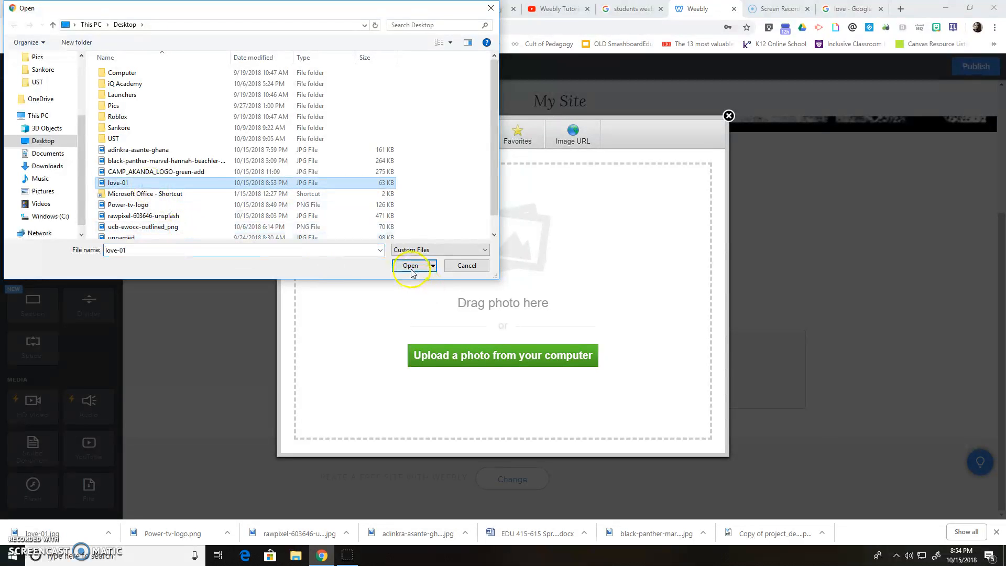
left_click(410, 265)
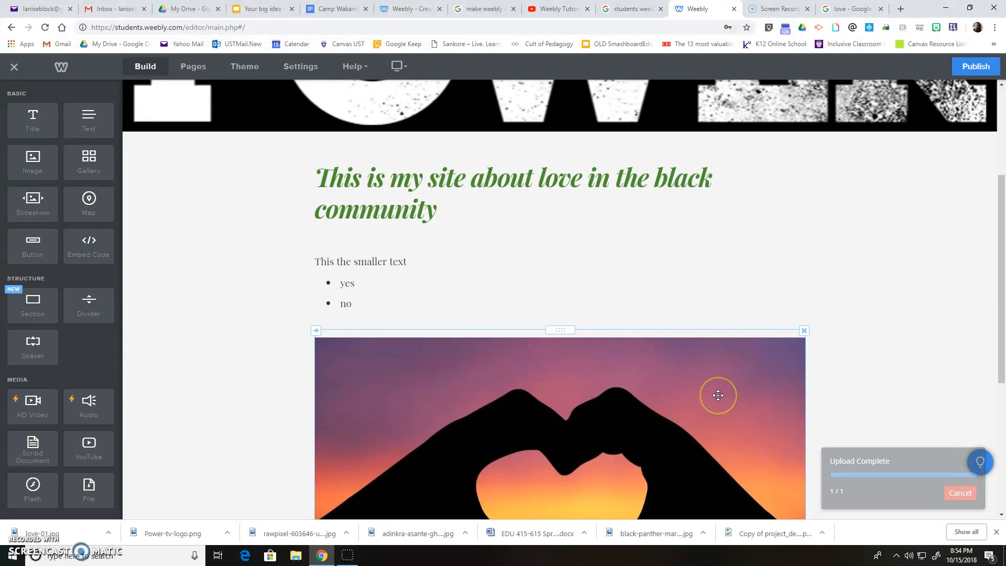
scroll(718, 396, "down", 5)
scroll(718, 395, "up", 4)
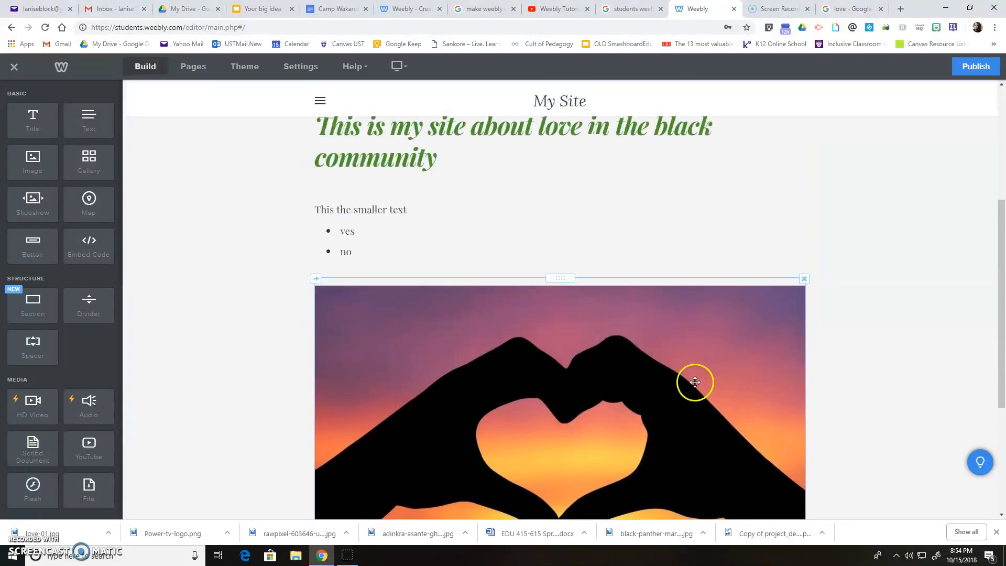
scroll(695, 383, "up", 5)
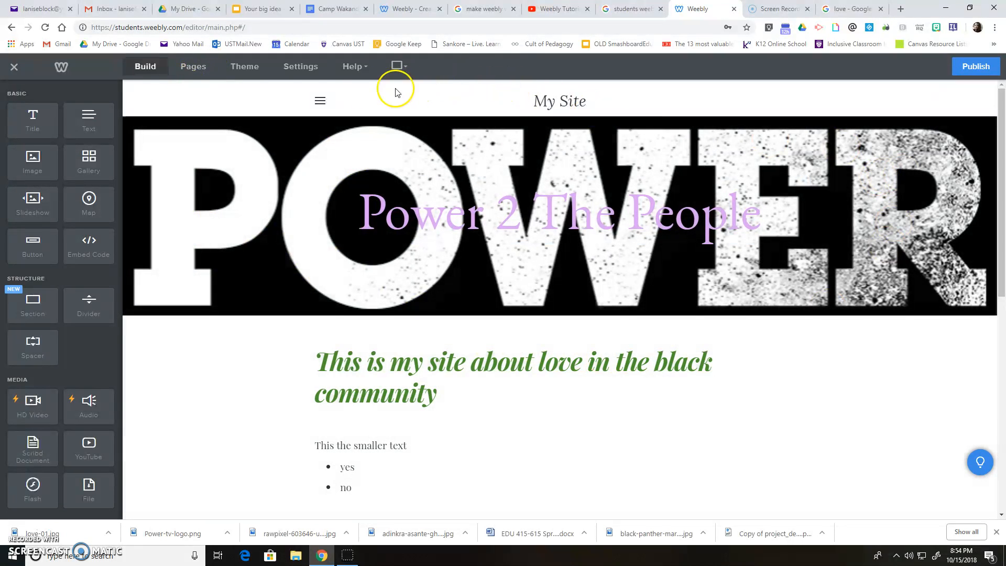
- Create a new Standard Page named 'Examples' from the Pages list
left_click(195, 67)
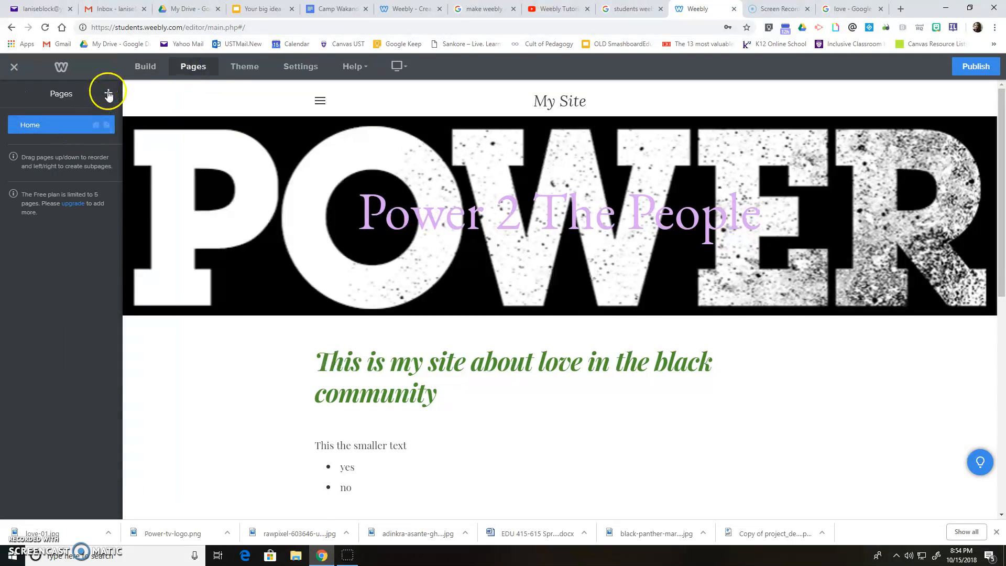
left_click(108, 94)
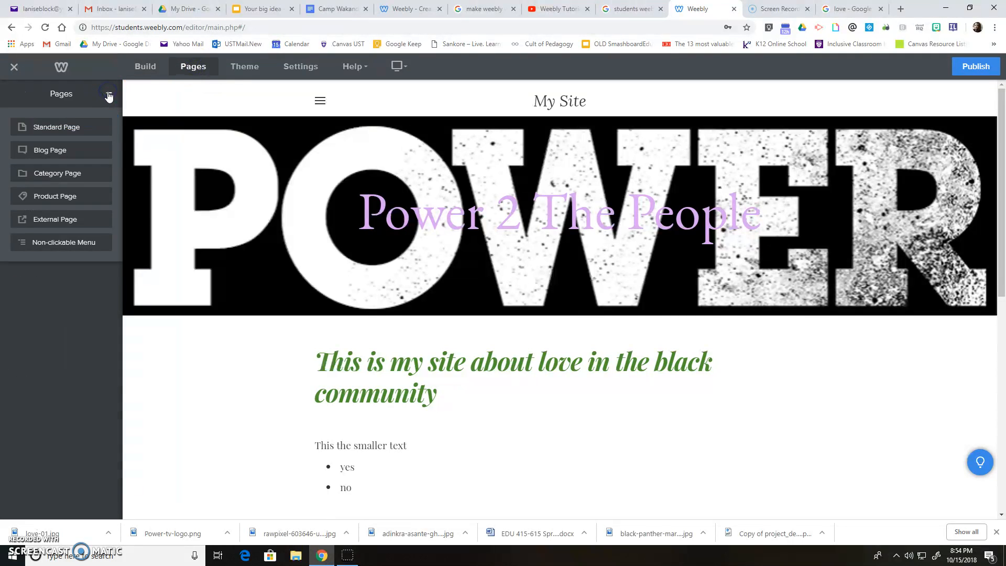
left_click(77, 128)
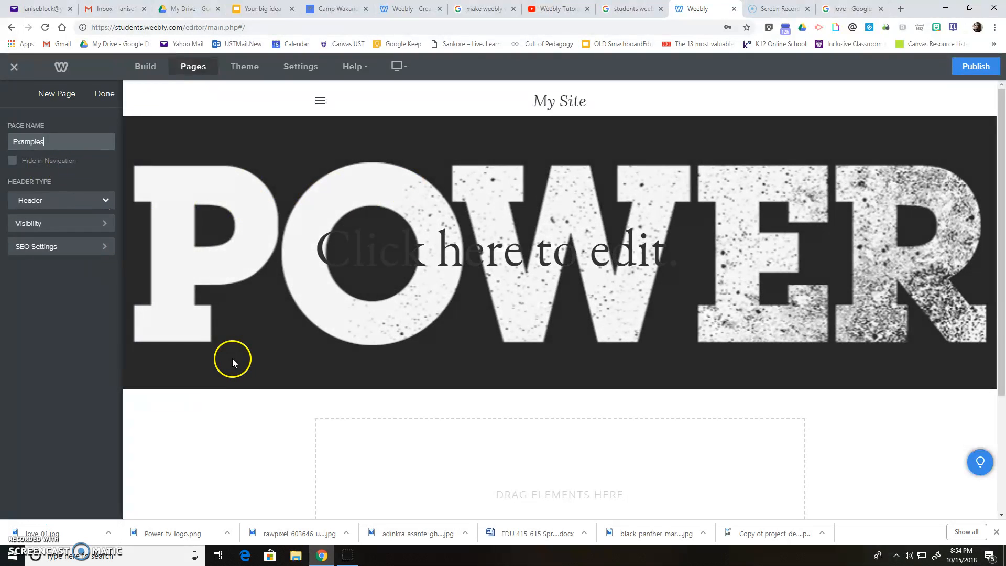
scroll(420, 478, "down", 1)
scroll(422, 478, "down", 3)
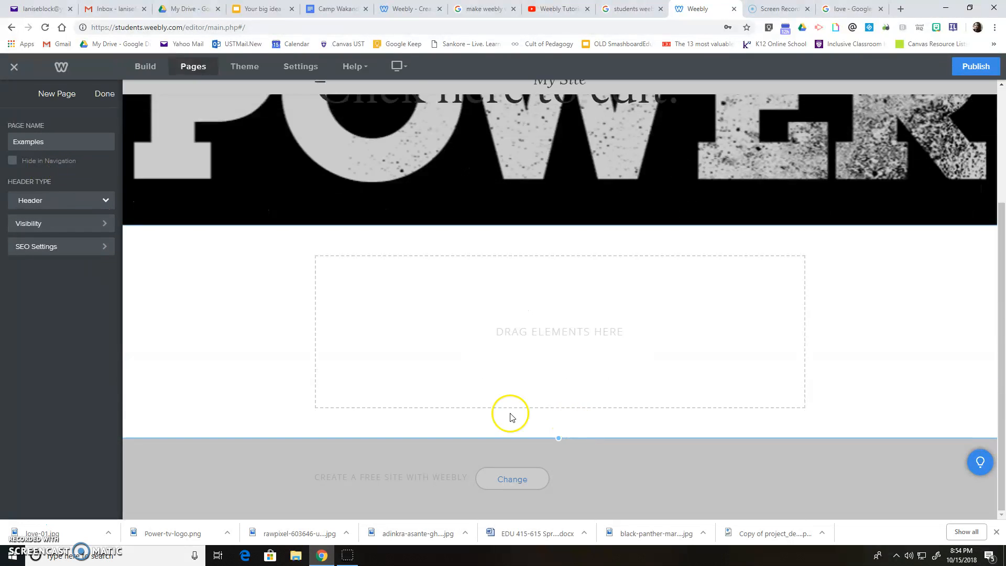
- Publish the site to the power2thepeople2018.weebly.com subdomain
left_click(976, 67)
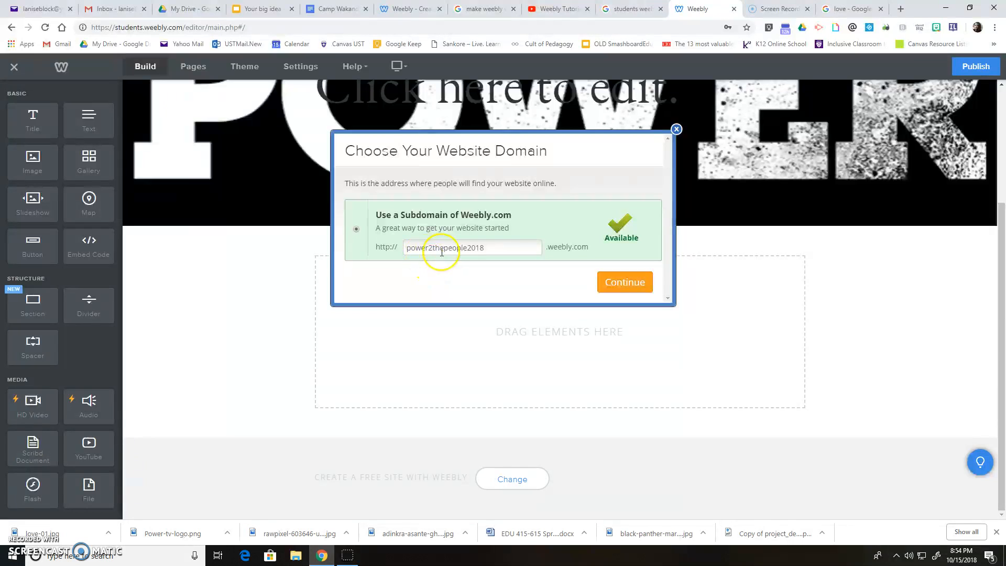
left_click(635, 282)
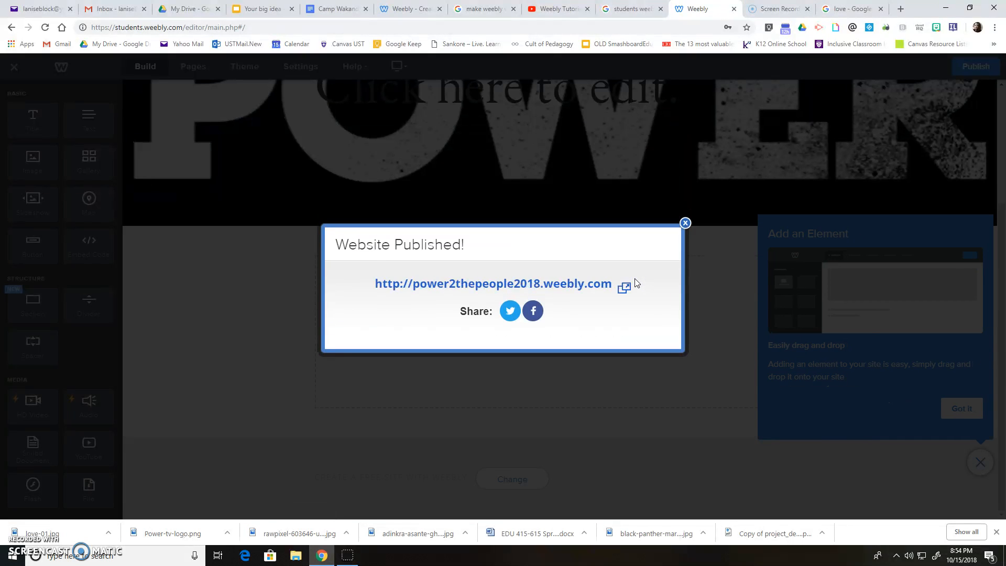